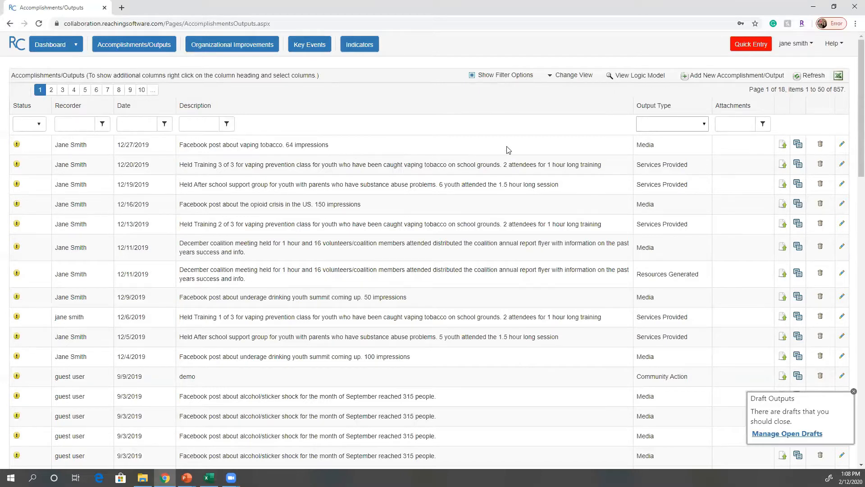
Enter "meeting" in the Description filter and look over the available filter conditions.
{"action": "left_click", "coordinate": [682, 128]}
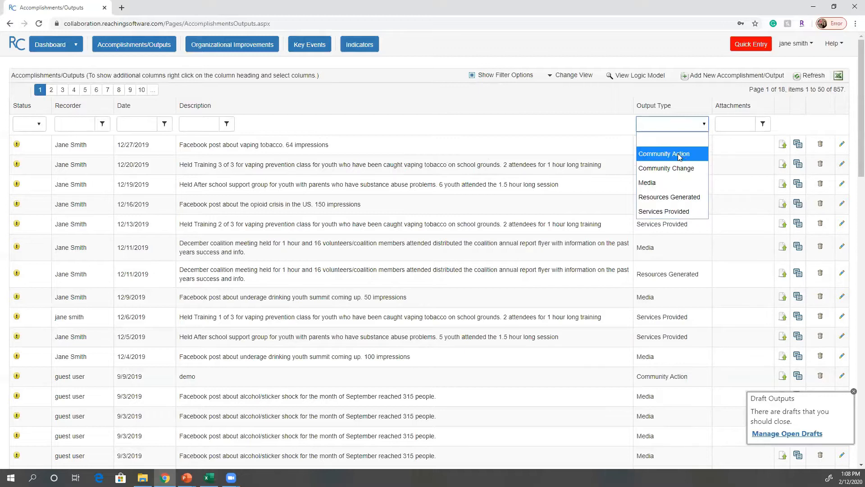
{"action": "left_click", "coordinate": [197, 125]}
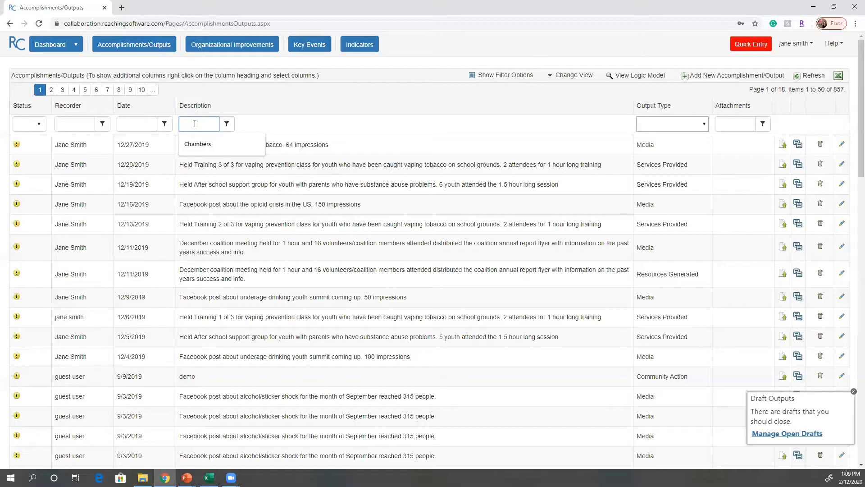
{"action": "type", "text": "meetings"}
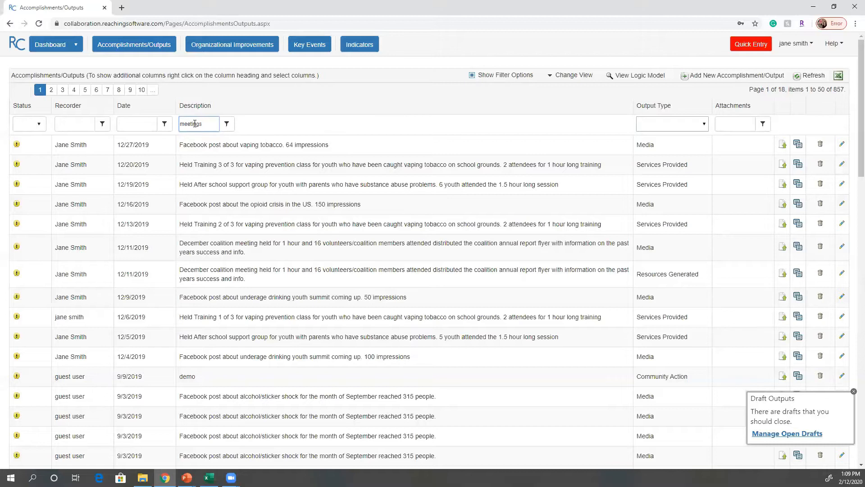
{"action": "key", "text": "BackSpace"}
{"action": "left_click", "coordinate": [228, 128]}
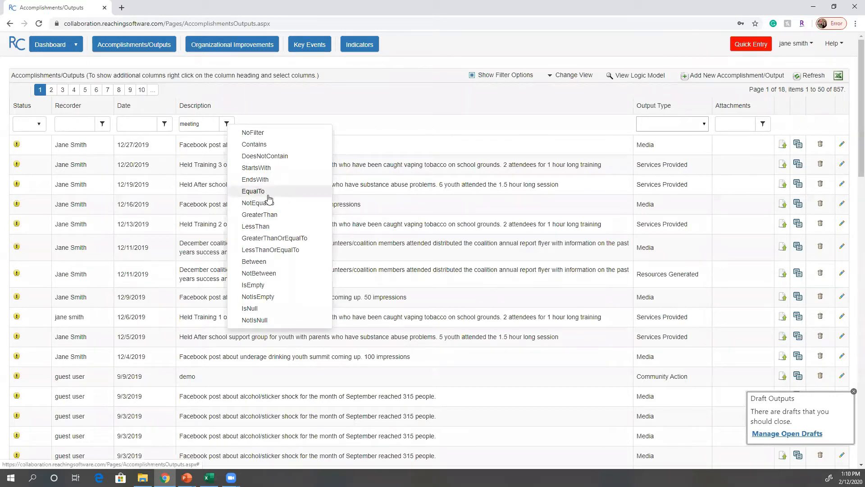
{"action": "left_click", "coordinate": [227, 123]}
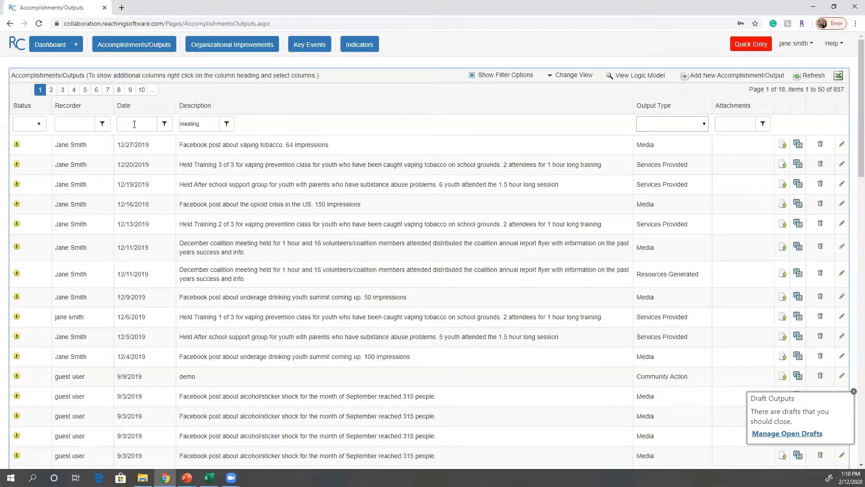
Enter the date range 10/1/2017 9/30/2018 in the Date filter.
{"action": "left_click", "coordinate": [165, 125]}
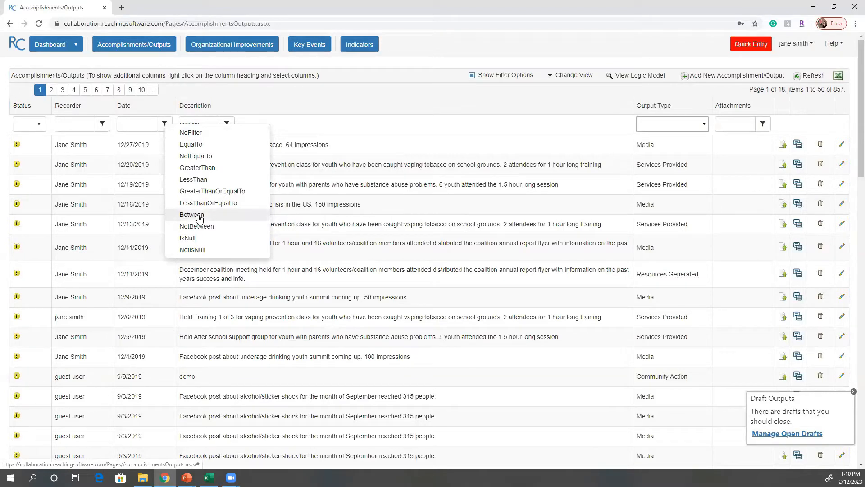
{"action": "left_click", "coordinate": [134, 128]}
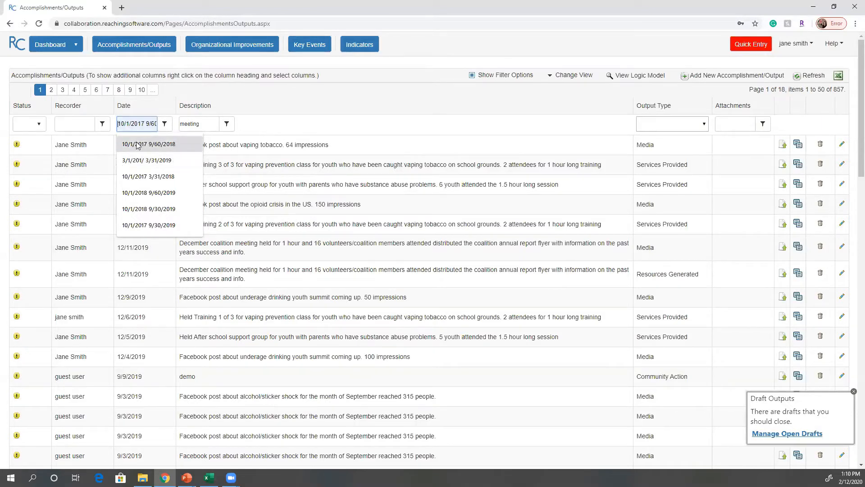
{"action": "left_click", "coordinate": [142, 144]}
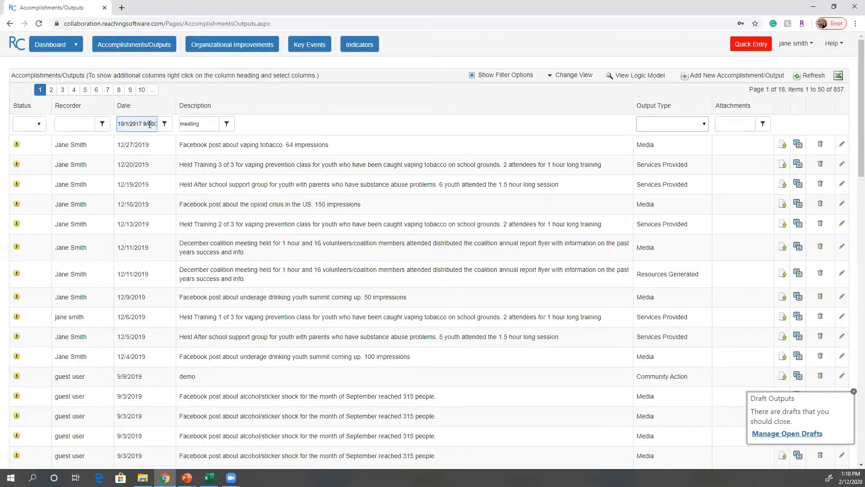
{"action": "key", "text": "BackSpace"}
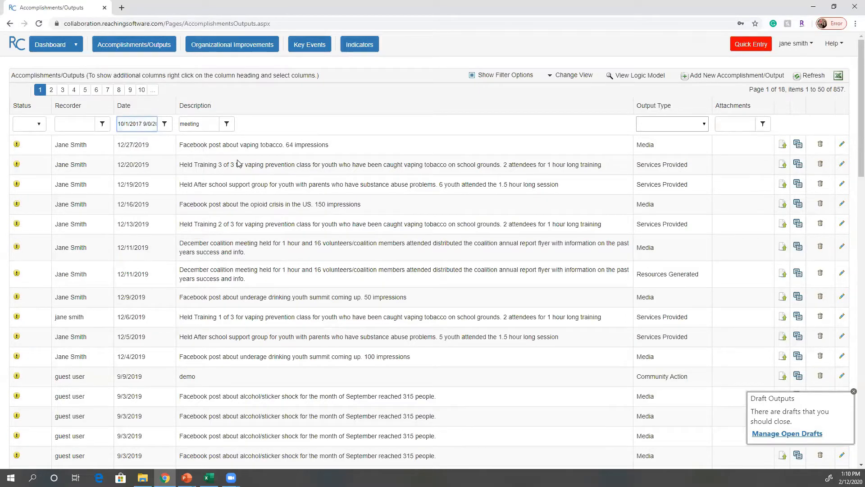
{"action": "type", "text": "3"}
{"action": "left_click_drag", "start_coordinate": [139, 126], "coordinate": [109, 129]}
{"action": "left_click", "coordinate": [142, 122]}
{"action": "double_click", "coordinate": [143, 122]}
Filter the list to descriptions that contain "meeting", and clear that filter again.
{"action": "left_click", "coordinate": [226, 124]}
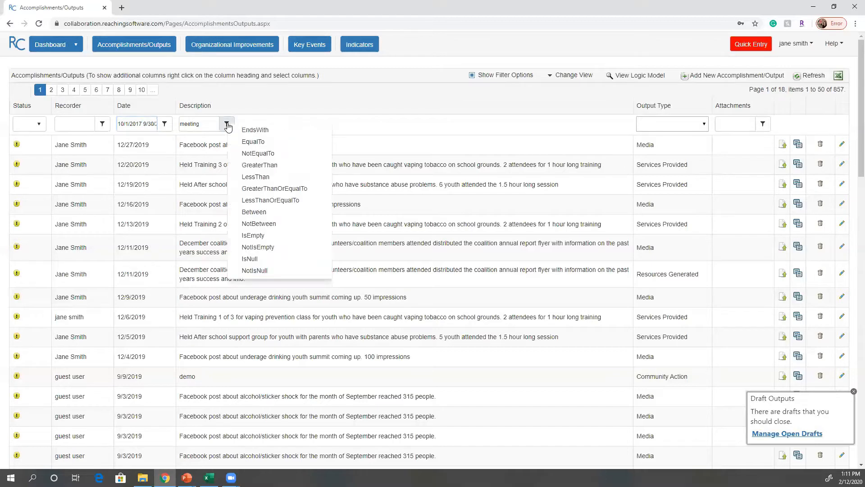
{"action": "left_click", "coordinate": [253, 145]}
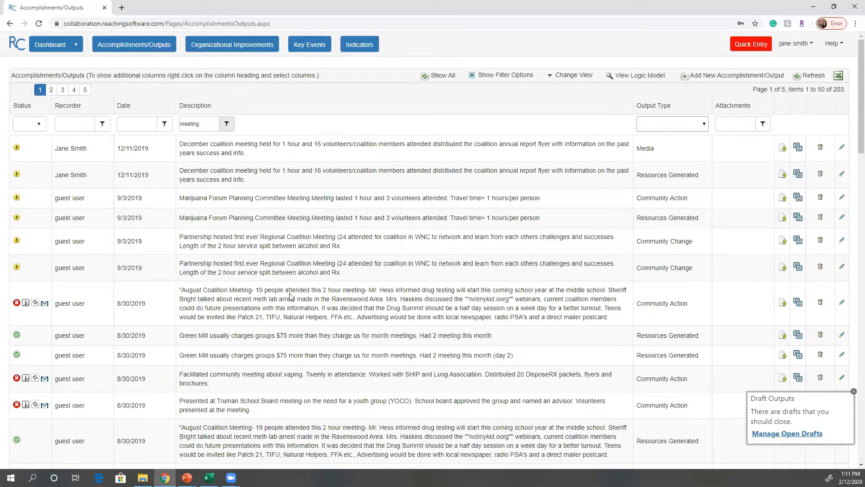
{"action": "left_click", "coordinate": [226, 124]}
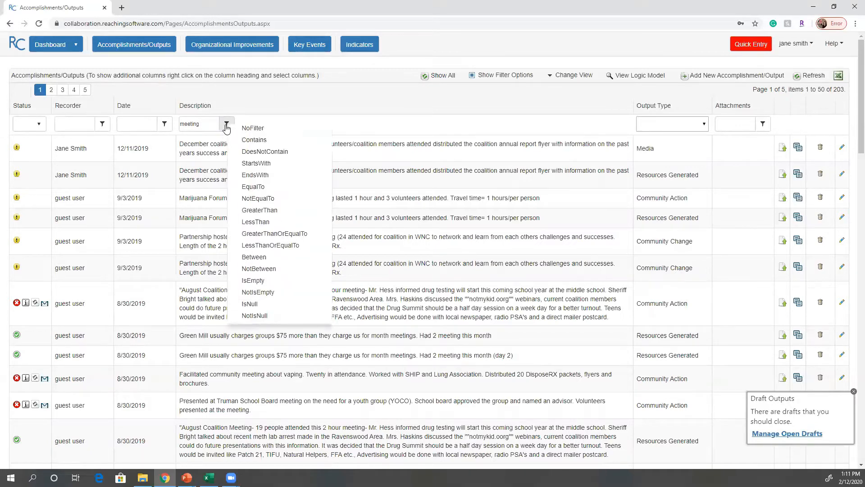
{"action": "left_click", "coordinate": [253, 134]}
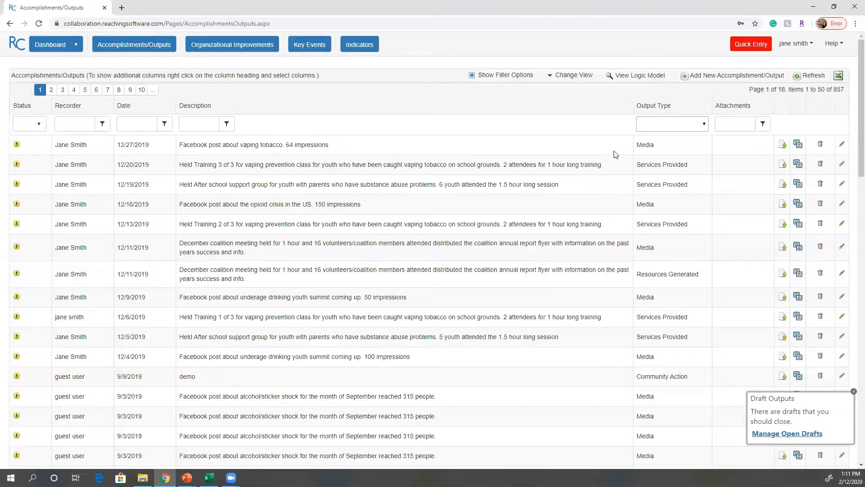
Show the Strategy column in the list and filter the entries by the Enhancing Skills strategy.
{"action": "left_click", "coordinate": [566, 79]}
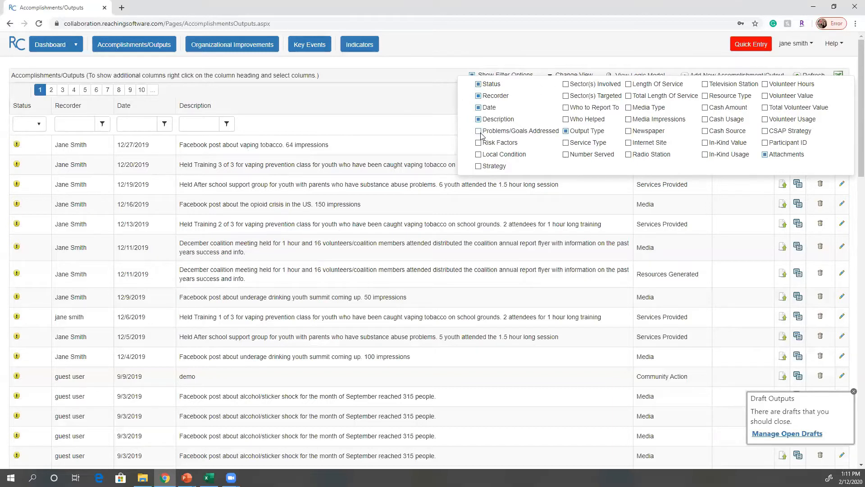
{"action": "left_click", "coordinate": [479, 167]}
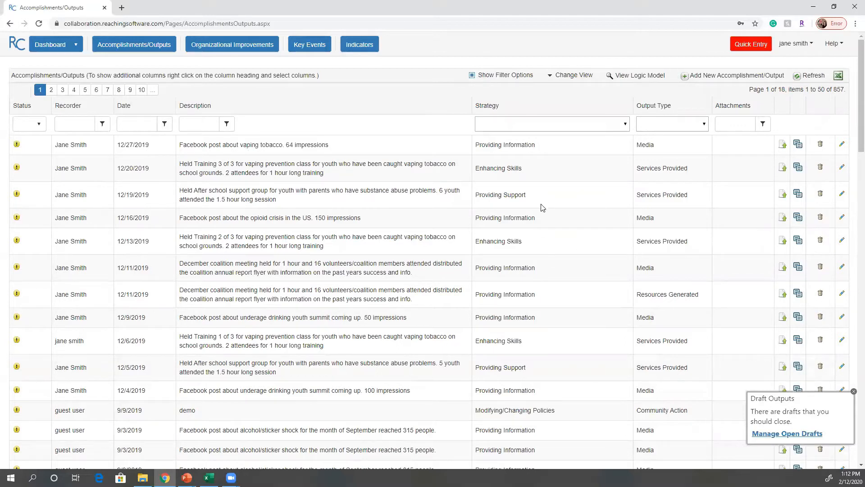
{"action": "left_click", "coordinate": [532, 127]}
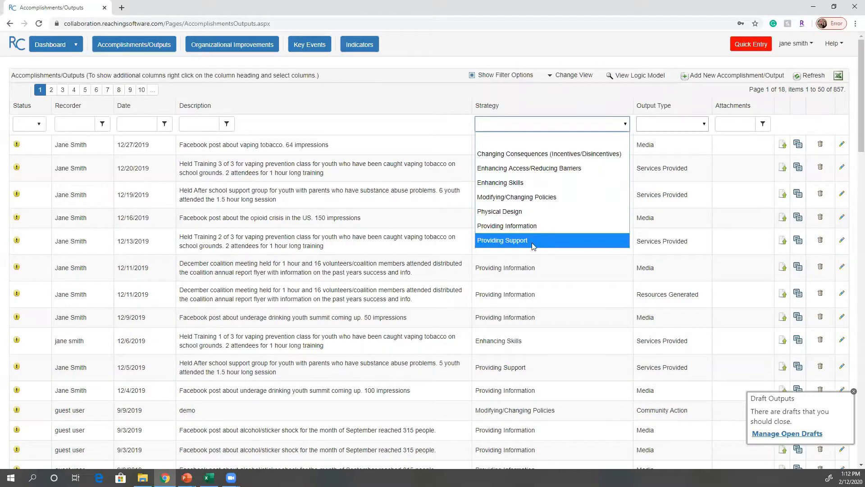
{"action": "left_click", "coordinate": [507, 186]}
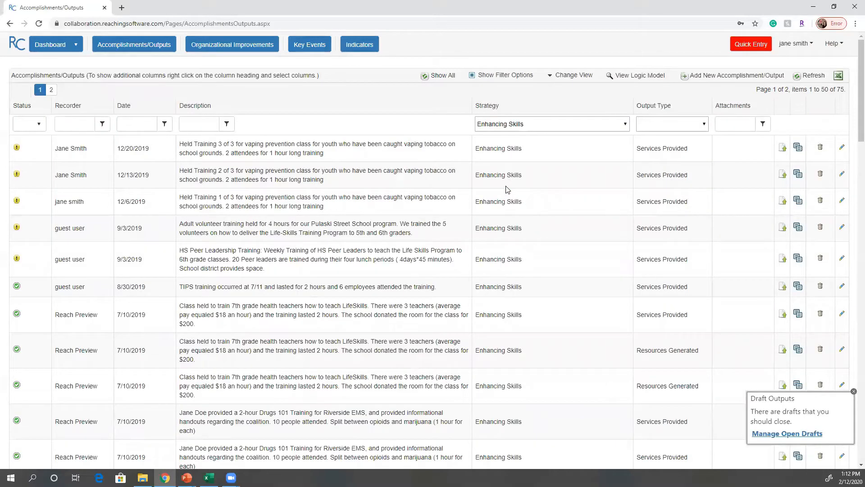
{"action": "left_click", "coordinate": [563, 77]}
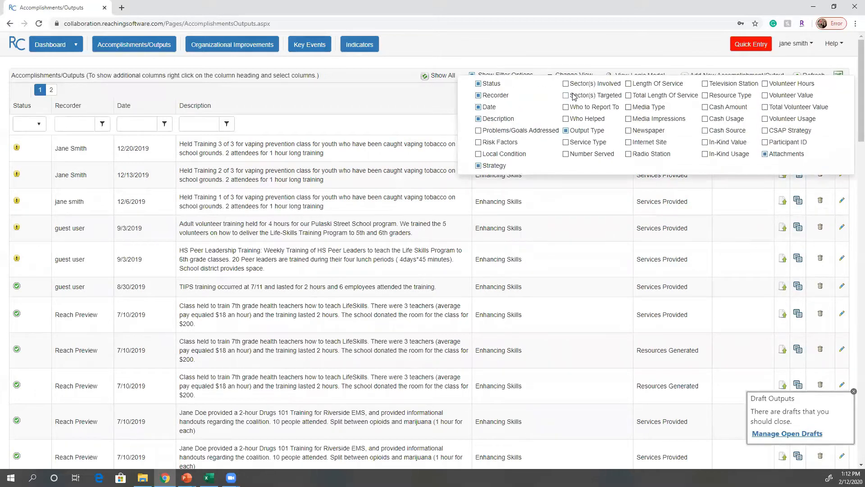
{"action": "left_click", "coordinate": [578, 72]}
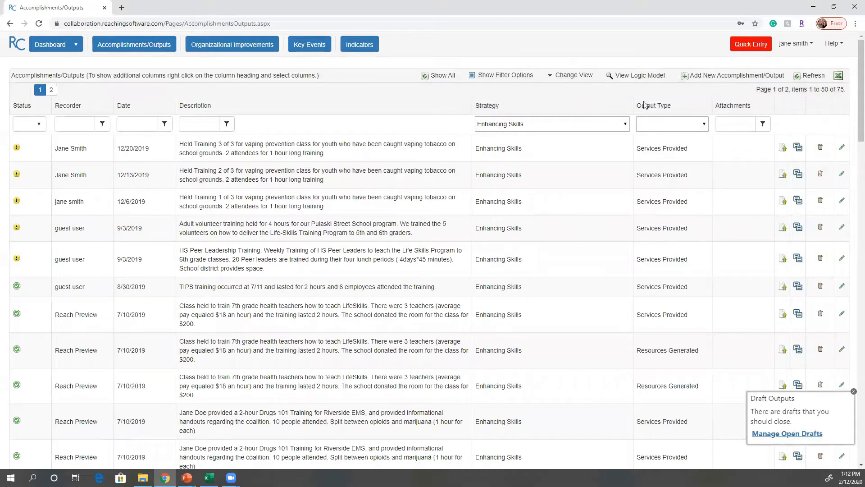
Open a new accomplishment/output form and look through its CSAP Strategy options.
{"action": "left_click", "coordinate": [701, 79]}
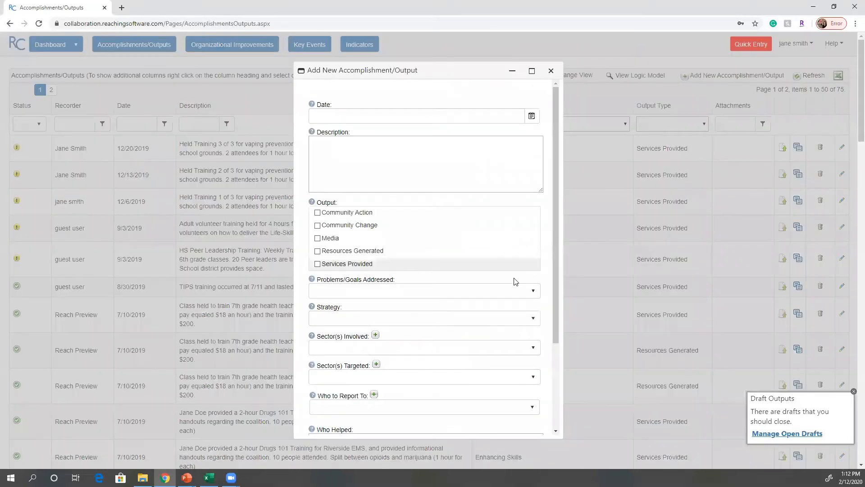
{"action": "scroll", "coordinate": [547, 275], "scroll_direction": "down", "scroll_amount": 3}
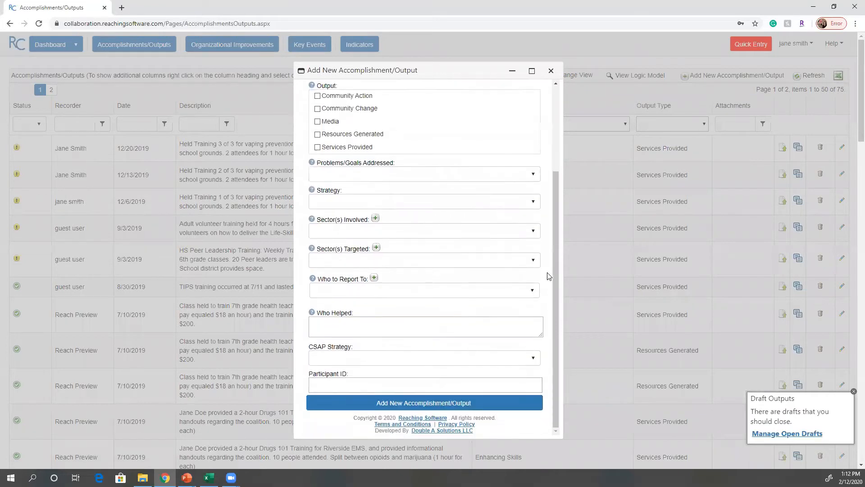
{"action": "left_click", "coordinate": [530, 359]}
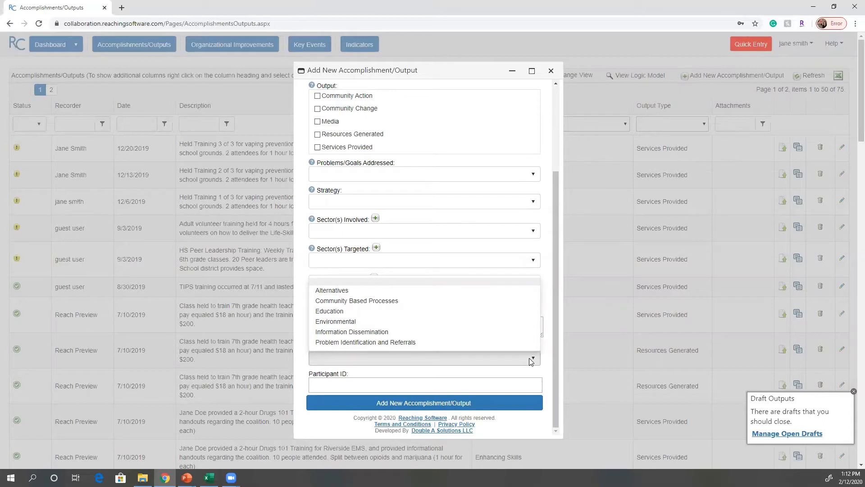
{"action": "left_click", "coordinate": [548, 357]}
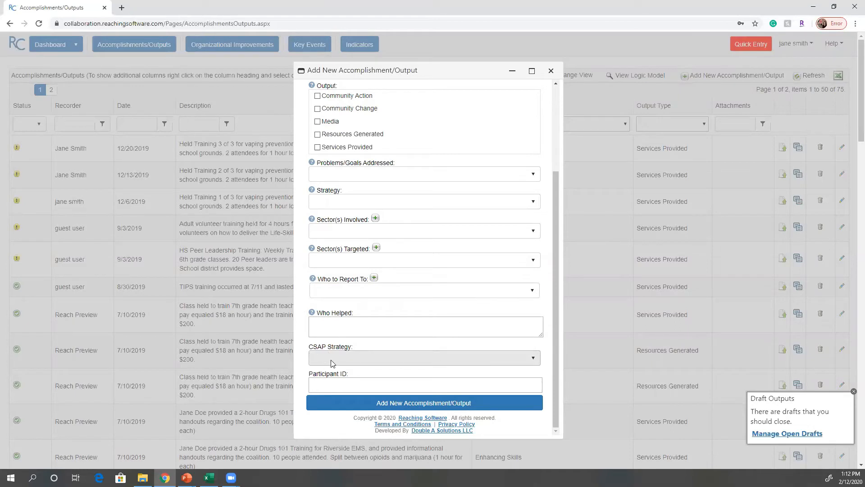
{"action": "left_click", "coordinate": [378, 357]}
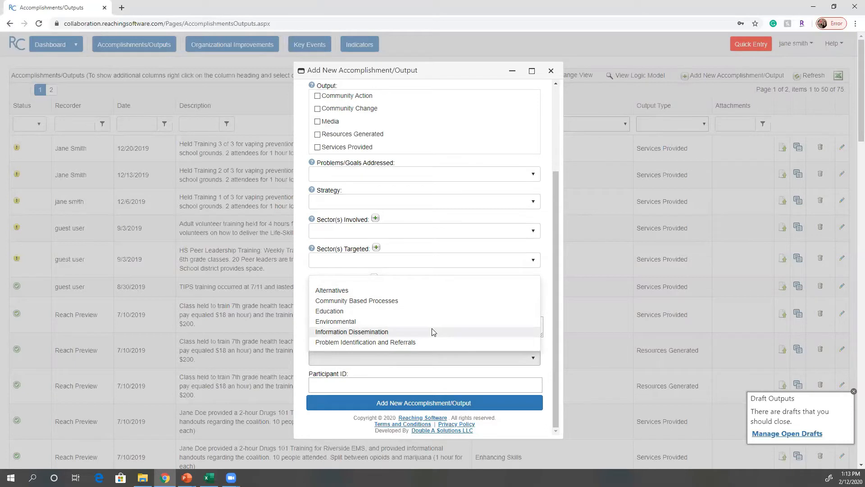
{"action": "left_click", "coordinate": [529, 356]}
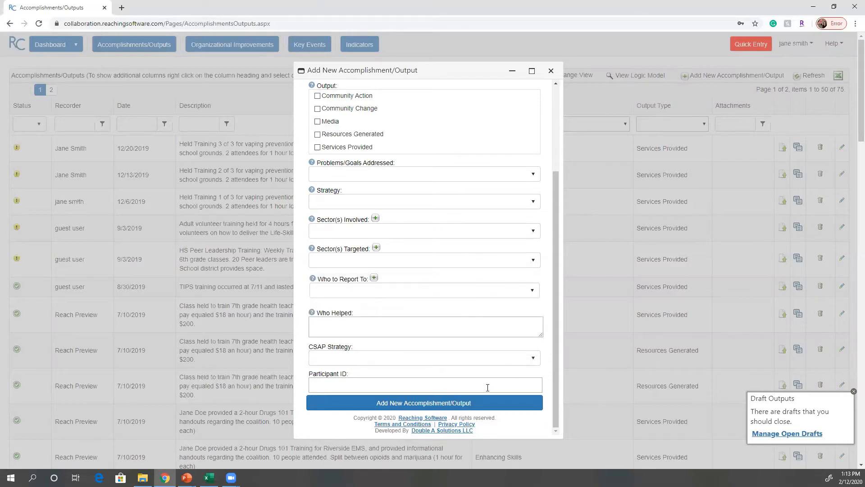
Try out letters and a number as the Participant ID on the new form, clearing the field each time.
{"action": "left_click", "coordinate": [336, 385]}
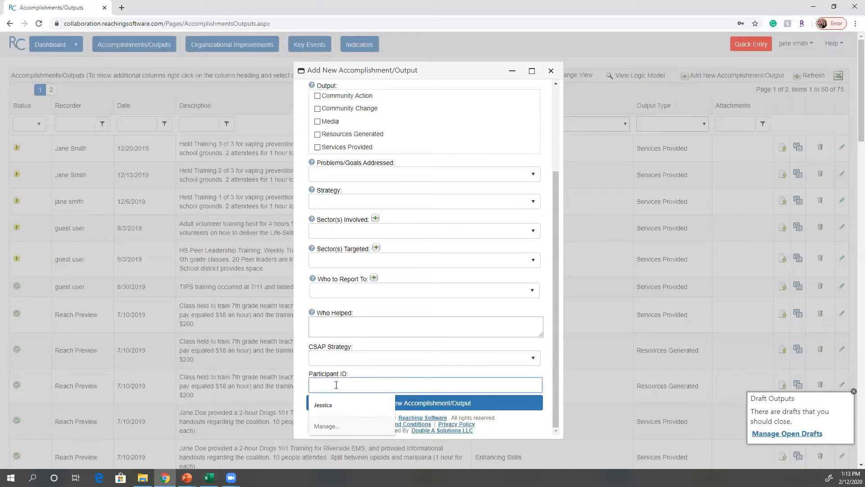
{"action": "type", "text": "jfkij"}
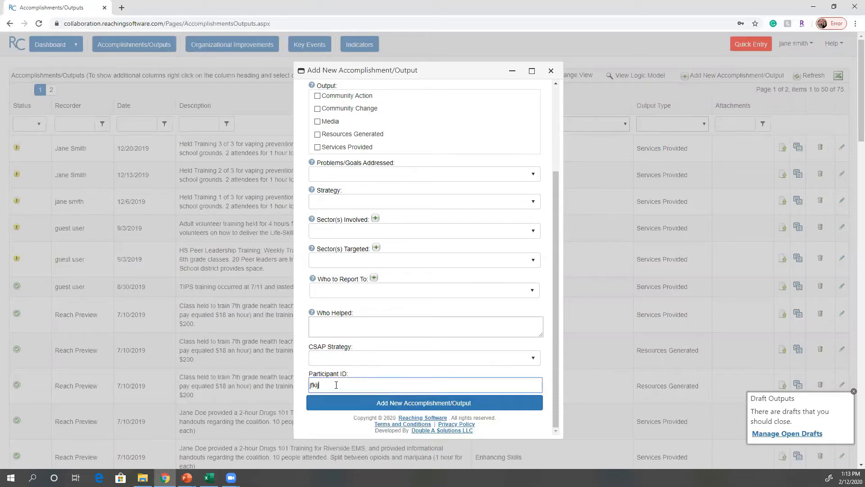
{"action": "key", "text": "BackSpace"}
{"action": "key", "text": "BackSpace"}
{"action": "key", "text": "BackSpace"}
{"action": "key", "text": "BackSpace"}
{"action": "key", "text": "BackSpace"}
{"action": "left_click", "coordinate": [304, 383]}
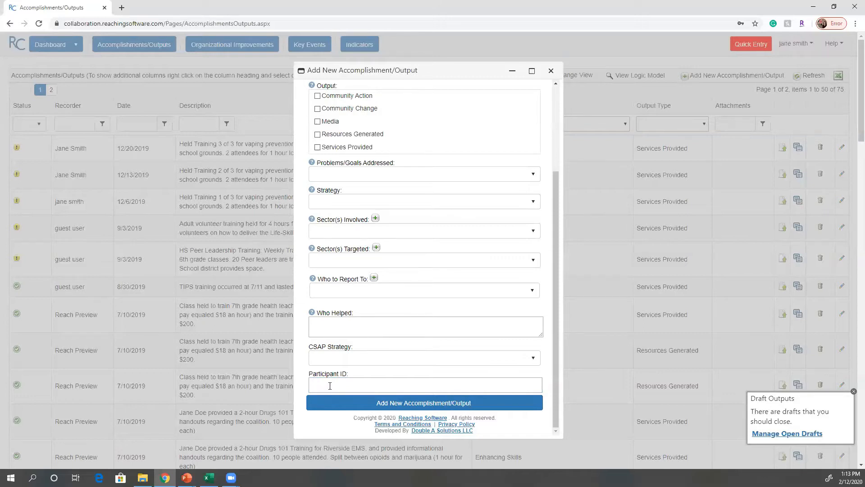
{"action": "left_click", "coordinate": [330, 386]}
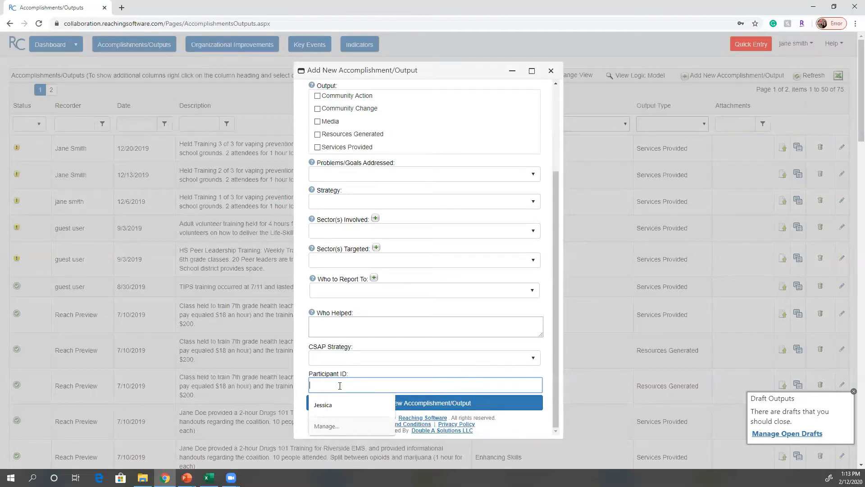
{"action": "type", "text": "100"}
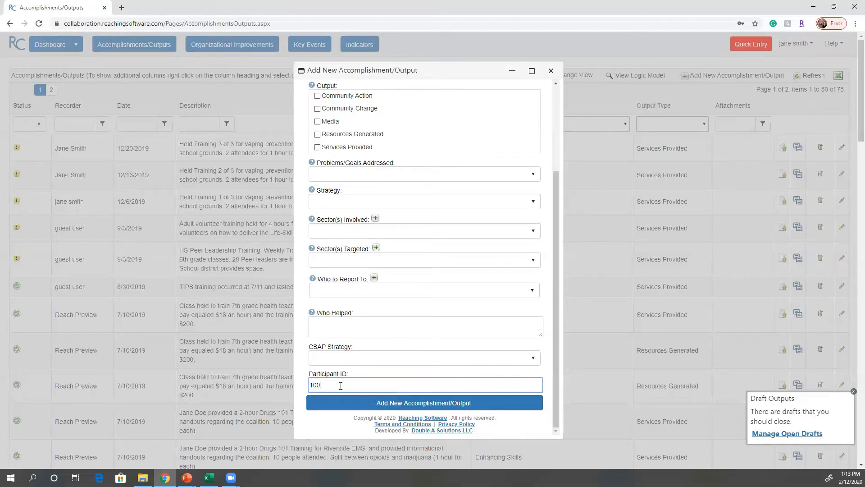
{"action": "key", "text": "BackSpace"}
{"action": "key", "text": "BackSpace"}
{"action": "left_click", "coordinate": [303, 375]}
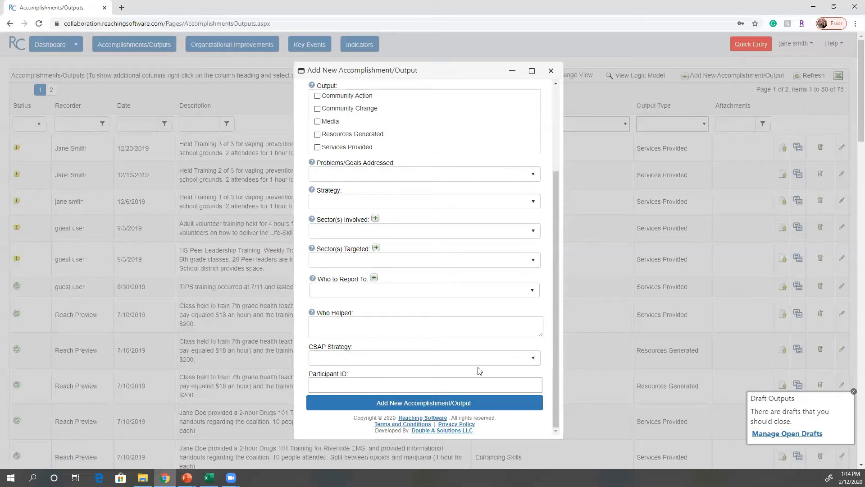
Review the fields of the new accomplishment/output form and close it without adding an entry.
{"action": "scroll", "coordinate": [548, 372], "scroll_direction": "up", "scroll_amount": 3}
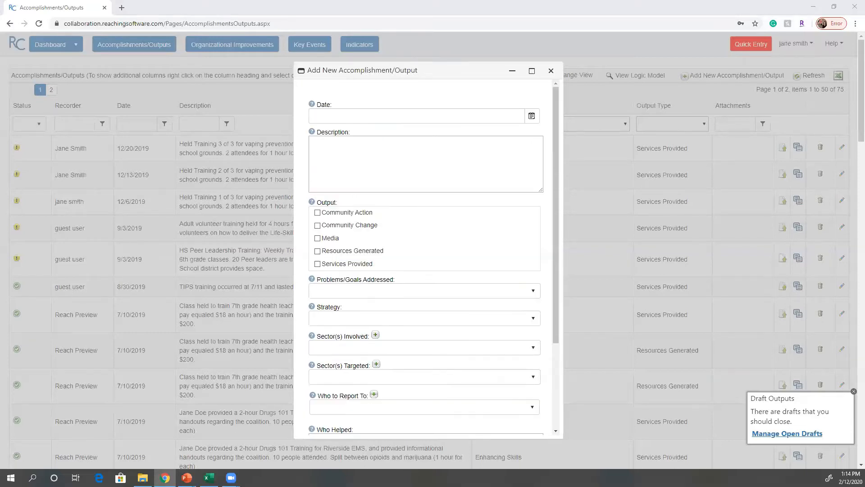
{"action": "scroll", "coordinate": [482, 310], "scroll_direction": "down", "scroll_amount": 3}
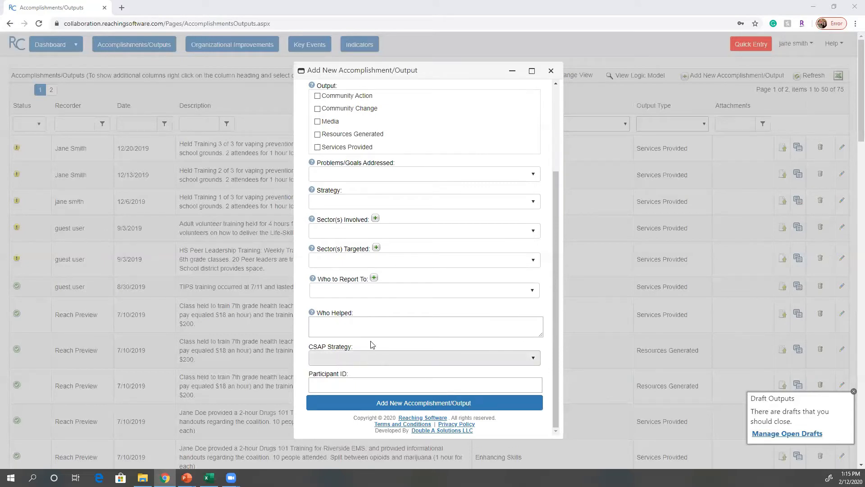
{"action": "left_click", "coordinate": [550, 71]}
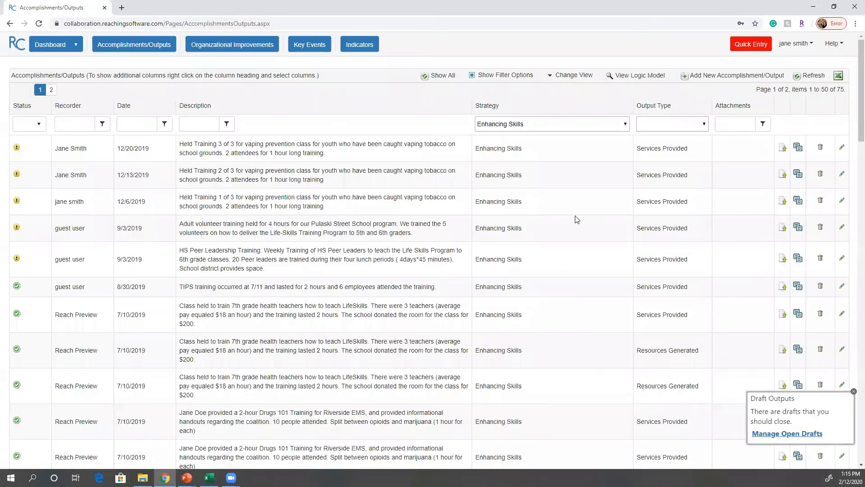
Clear the Strategy filter and add the Participant ID, CSAP Strategy and Who to Report To columns to the list.
{"action": "left_click", "coordinate": [606, 128]}
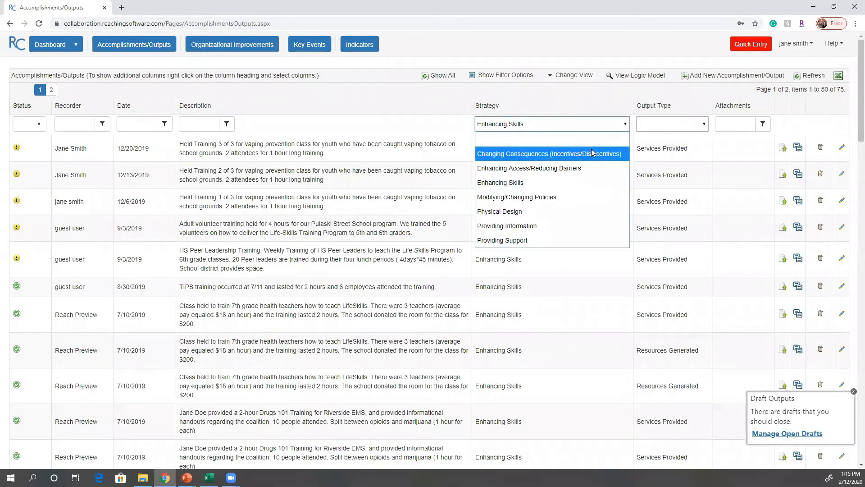
{"action": "left_click", "coordinate": [588, 144]}
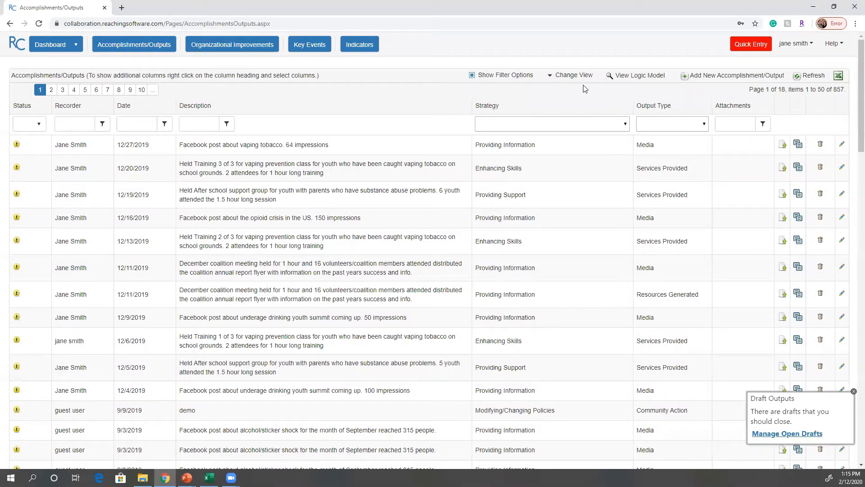
{"action": "left_click", "coordinate": [557, 77]}
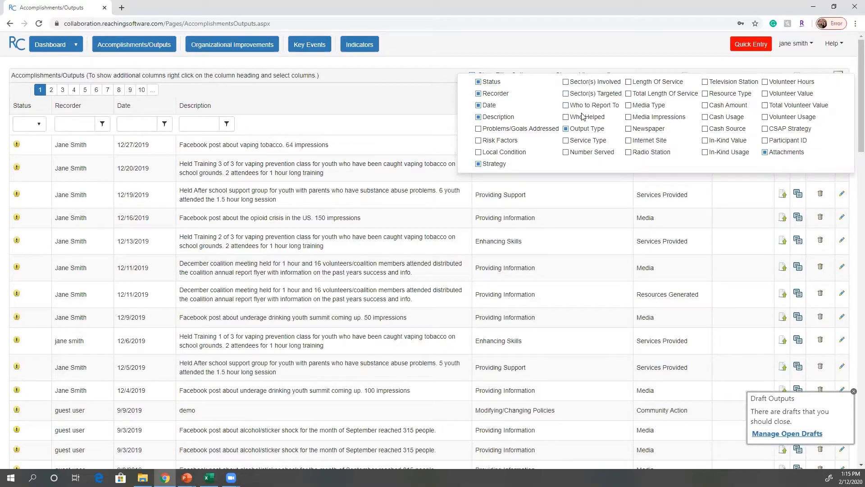
{"action": "left_click", "coordinate": [765, 141]}
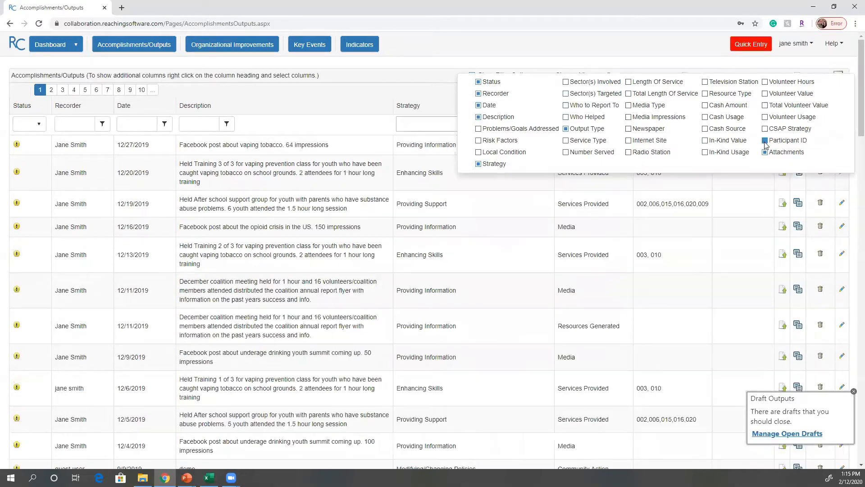
{"action": "left_click", "coordinate": [765, 130]}
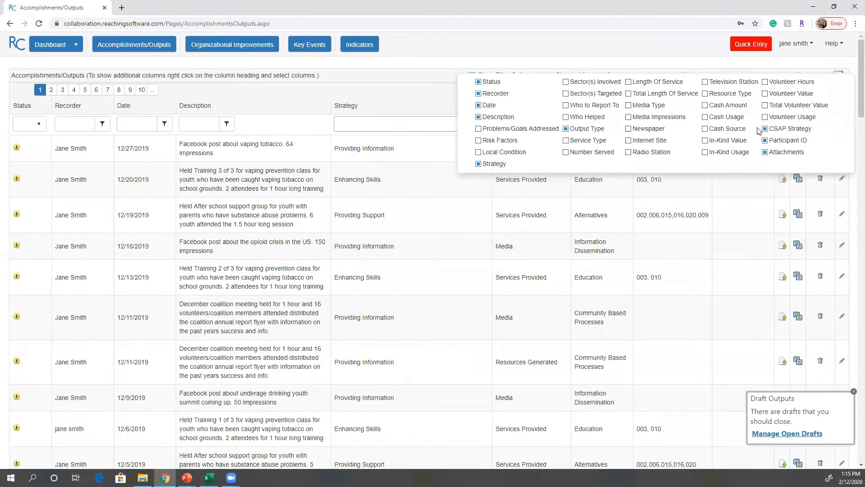
{"action": "left_click", "coordinate": [765, 151]}
{"action": "left_click", "coordinate": [565, 105]}
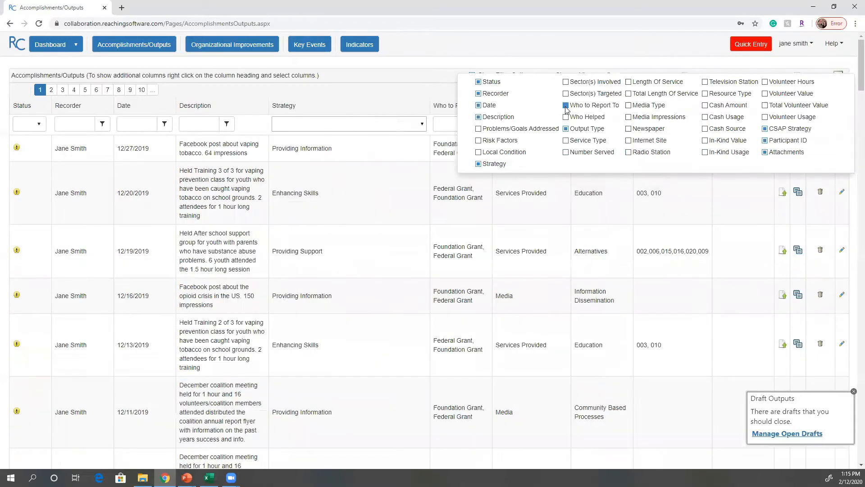
{"action": "left_click", "coordinate": [481, 54]}
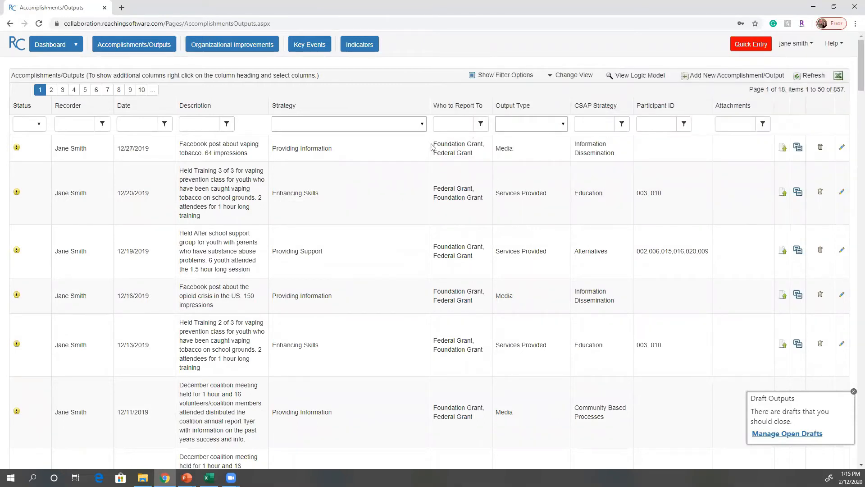
Filter the list to entries whose Who to Report To value contains Foundation Grant and look through the matching entries.
{"action": "left_click_drag", "start_coordinate": [432, 145], "coordinate": [484, 148]}
{"action": "key", "text": "ctrl+c"}
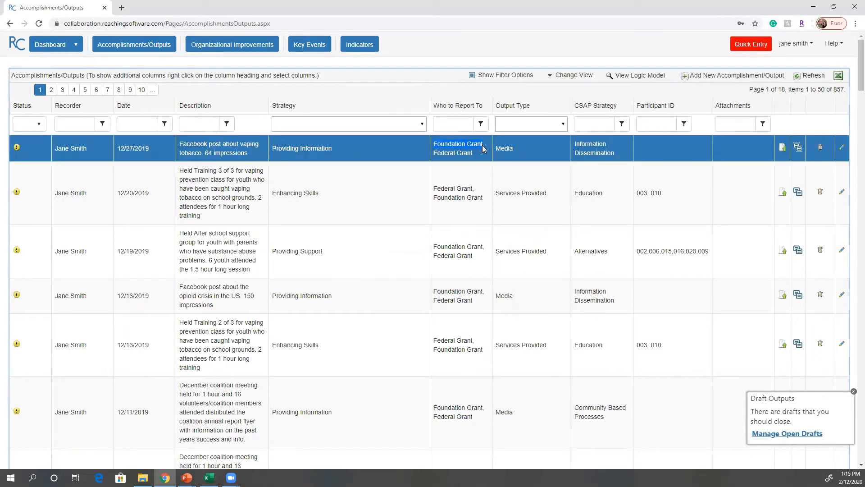
{"action": "left_click", "coordinate": [455, 124]}
{"action": "key", "text": "ctrl+v"}
{"action": "left_click", "coordinate": [481, 125]}
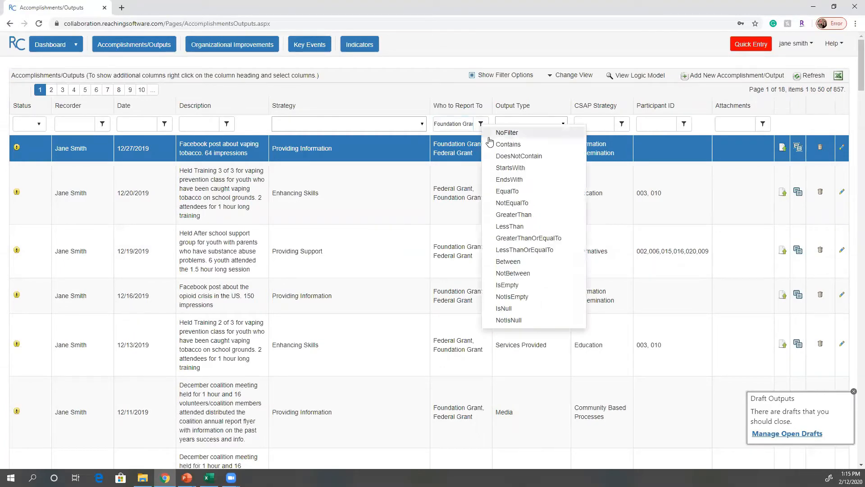
{"action": "left_click", "coordinate": [503, 144]}
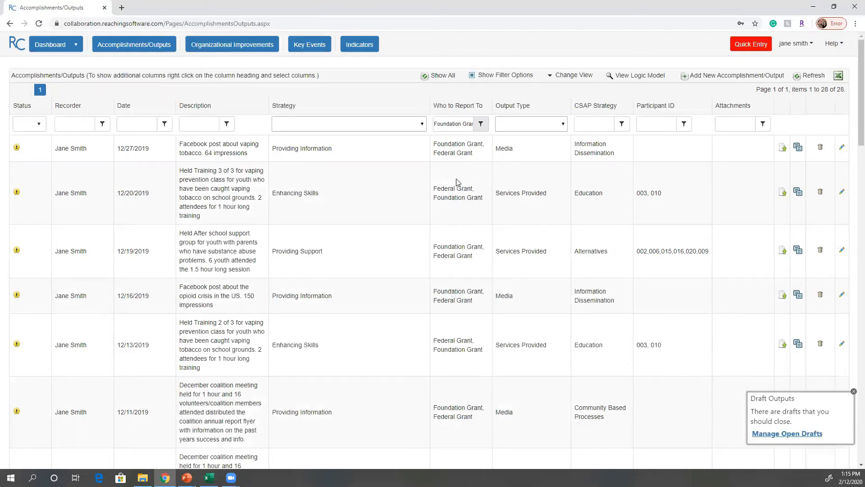
{"action": "scroll", "coordinate": [449, 198], "scroll_direction": "down", "scroll_amount": 1}
{"action": "scroll", "coordinate": [499, 255], "scroll_direction": "down", "scroll_amount": 10}
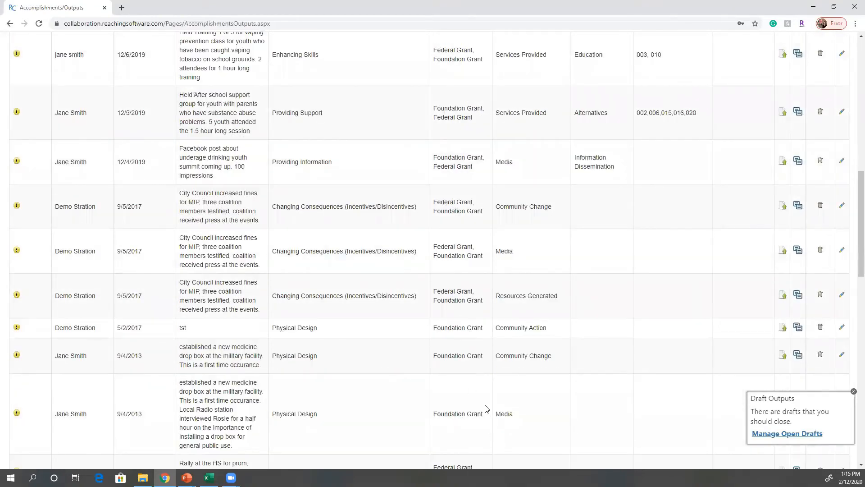
{"action": "scroll", "coordinate": [486, 407], "scroll_direction": "up", "scroll_amount": 3}
{"action": "scroll", "coordinate": [483, 404], "scroll_direction": "up", "scroll_amount": 8}
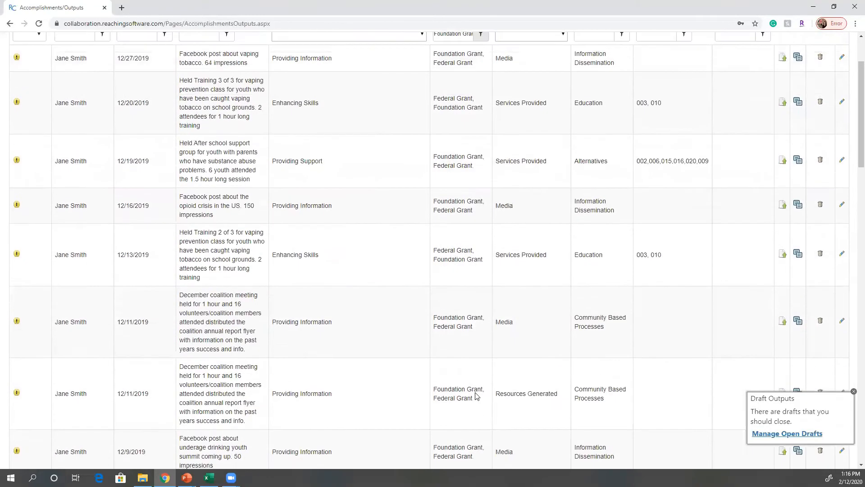
{"action": "scroll", "coordinate": [482, 390], "scroll_direction": "up", "scroll_amount": 1}
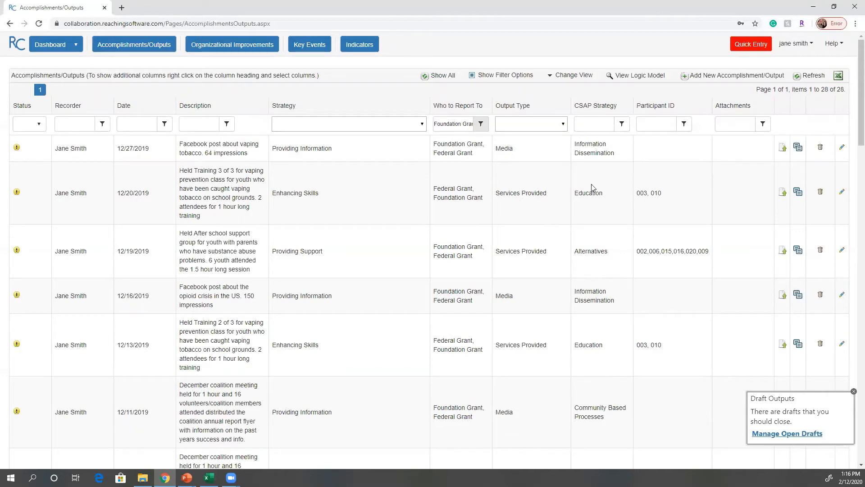
Filter the list to entries whose Participant ID contains the first participant ID of the 12/20/2019 vaping training entry.
{"action": "left_click", "coordinate": [587, 122]}
{"action": "left_click_drag", "start_coordinate": [575, 146], "coordinate": [620, 163]}
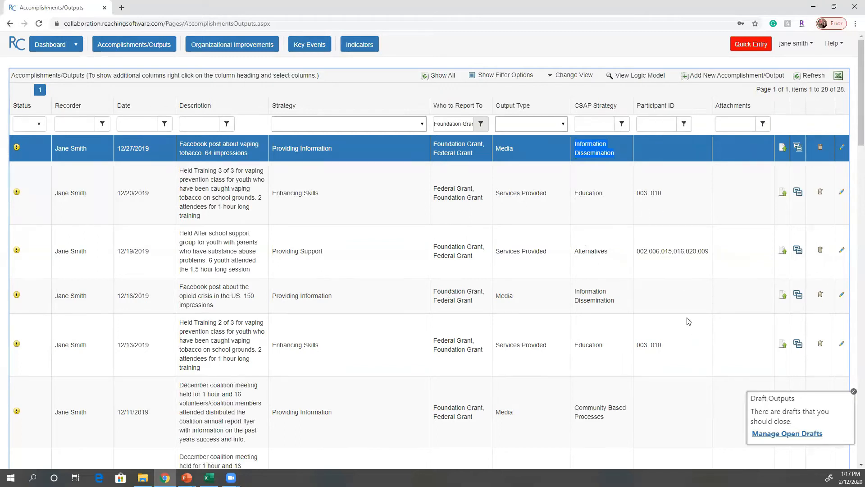
{"action": "double_click", "coordinate": [640, 194]}
{"action": "key", "text": "ctrl+c"}
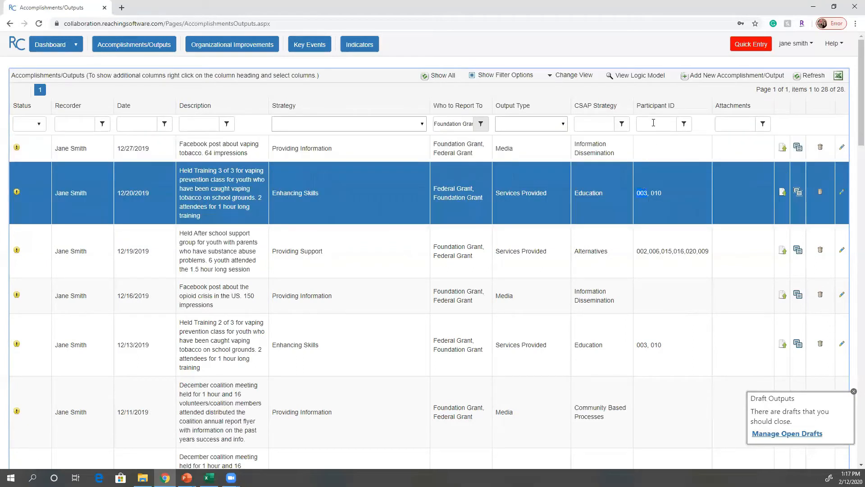
{"action": "left_click", "coordinate": [652, 125]}
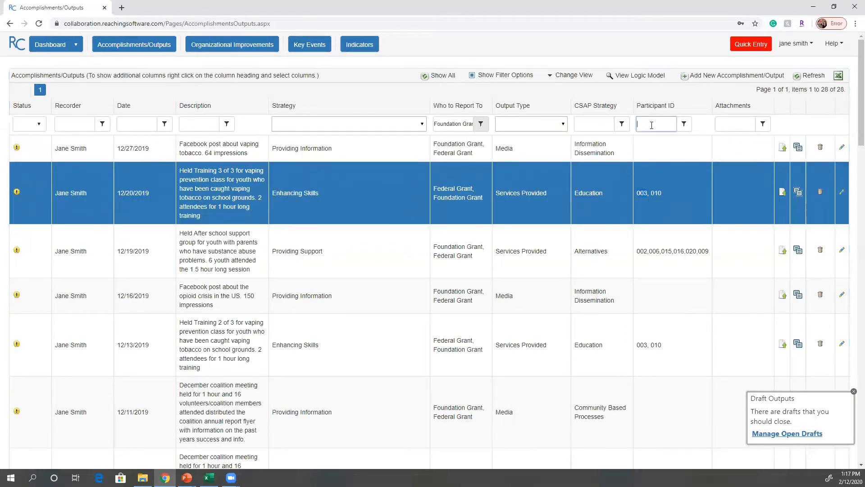
{"action": "key", "text": "ctrl+v"}
{"action": "left_click", "coordinate": [684, 124]}
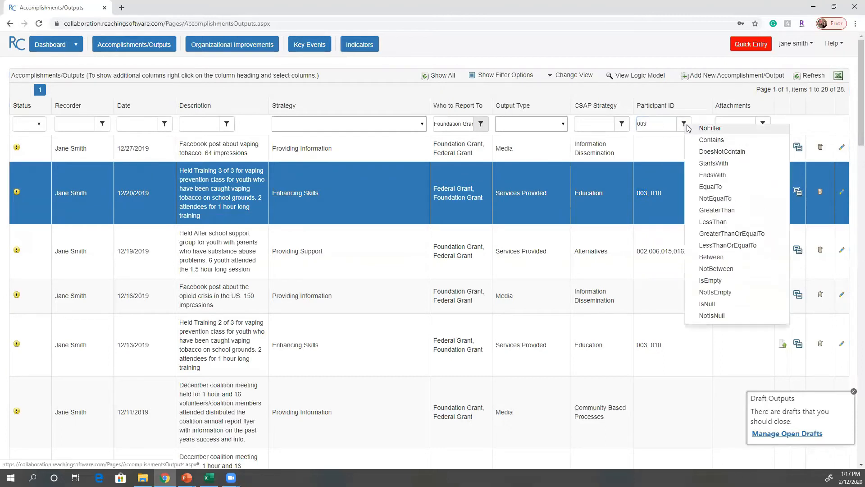
{"action": "left_click", "coordinate": [700, 145]}
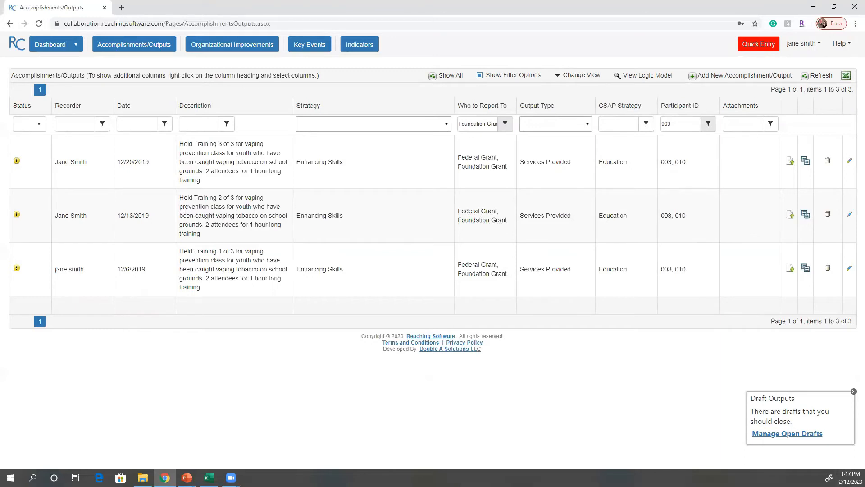
Remove the Participant ID filter and select the 12/13/2019 vaping training entry.
{"action": "left_click", "coordinate": [708, 124]}
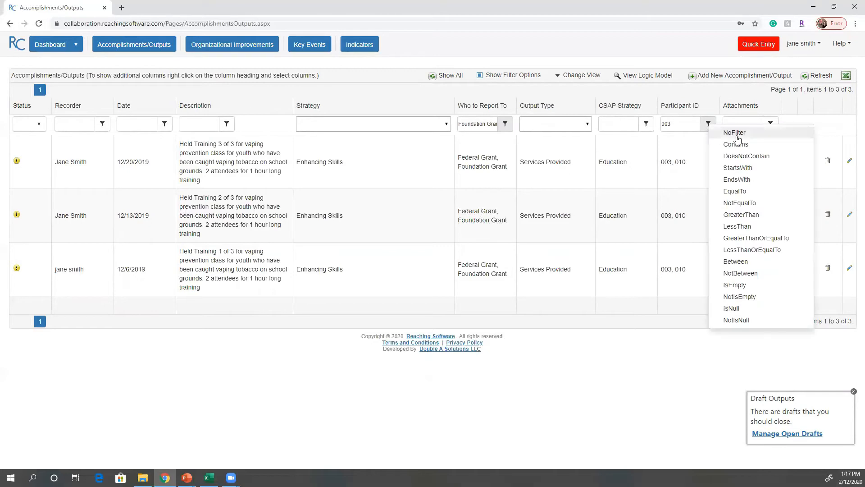
{"action": "left_click", "coordinate": [736, 133]}
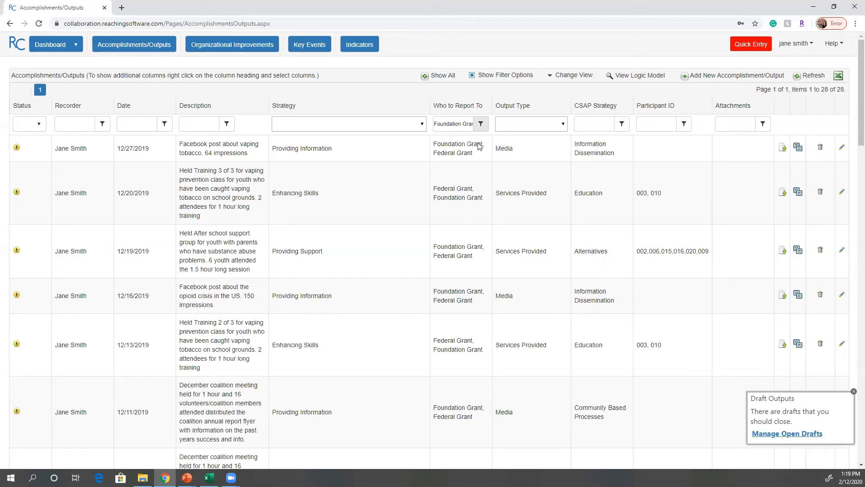
{"action": "left_click", "coordinate": [655, 124]}
{"action": "left_click_drag", "start_coordinate": [182, 145], "coordinate": [239, 414]}
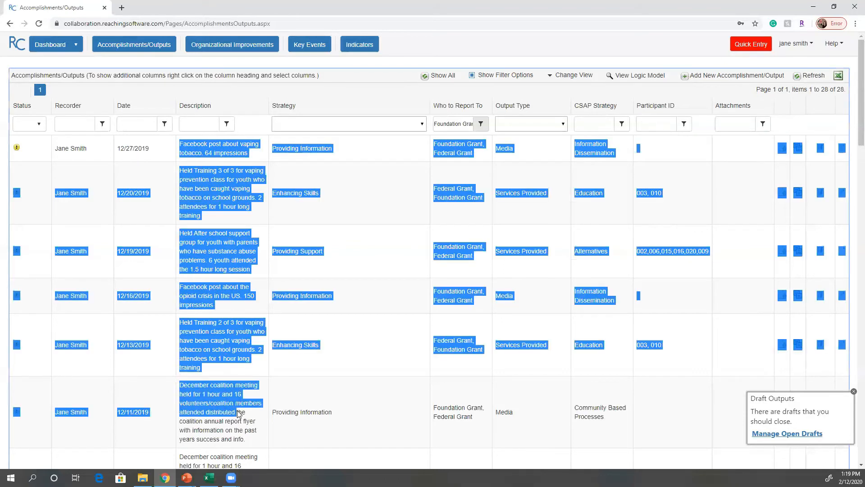
{"action": "left_click", "coordinate": [346, 322]}
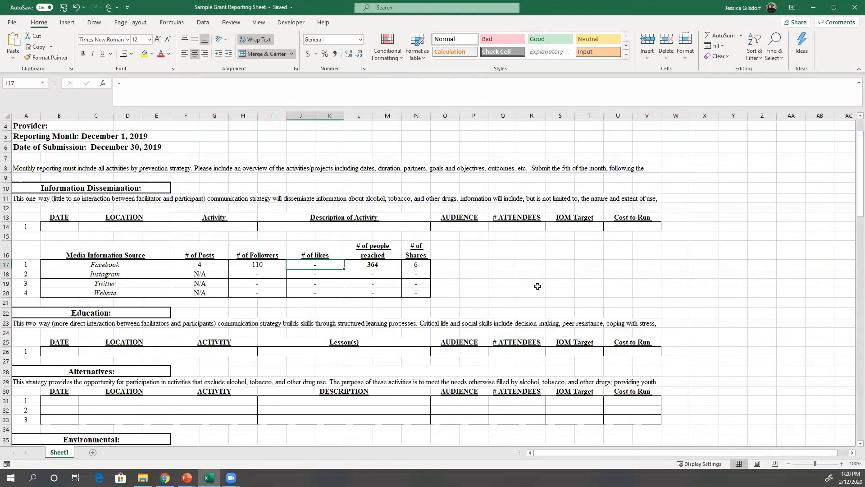
Examine the Information Dissemination, Education, Alternatives and Environmental sections of the Sample Grant Reporting Sheet.
{"action": "scroll", "coordinate": [541, 291], "scroll_direction": "down", "scroll_amount": 6}
{"action": "scroll", "coordinate": [541, 290], "scroll_direction": "down", "scroll_amount": 1}
{"action": "scroll", "coordinate": [536, 293], "scroll_direction": "up", "scroll_amount": 5}
{"action": "scroll", "coordinate": [537, 302], "scroll_direction": "up", "scroll_amount": 1}
{"action": "left_click", "coordinate": [83, 157]}
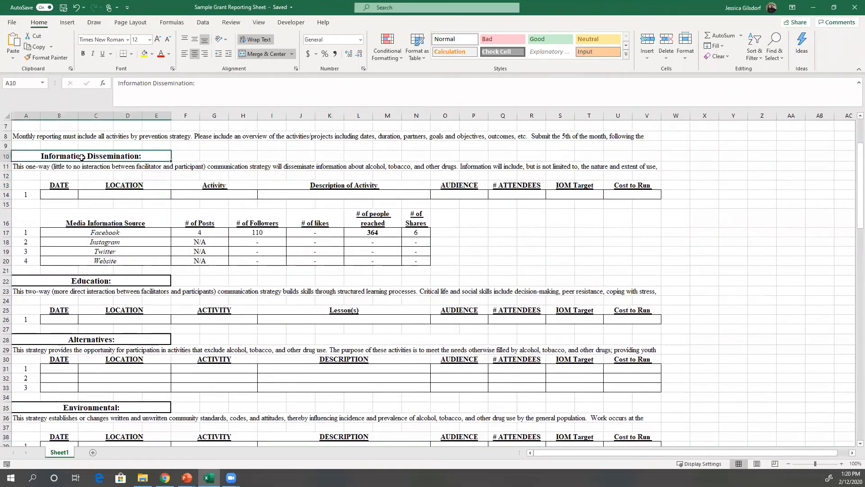
{"action": "left_click", "coordinate": [90, 283]}
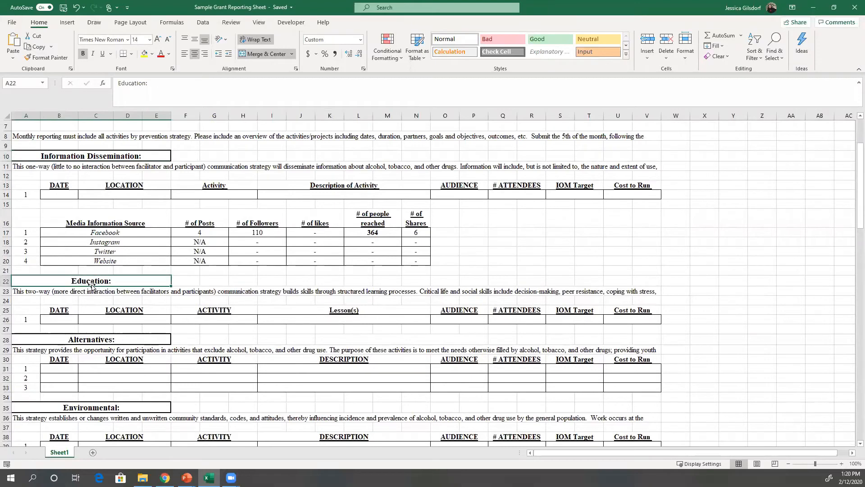
{"action": "left_click", "coordinate": [108, 340]}
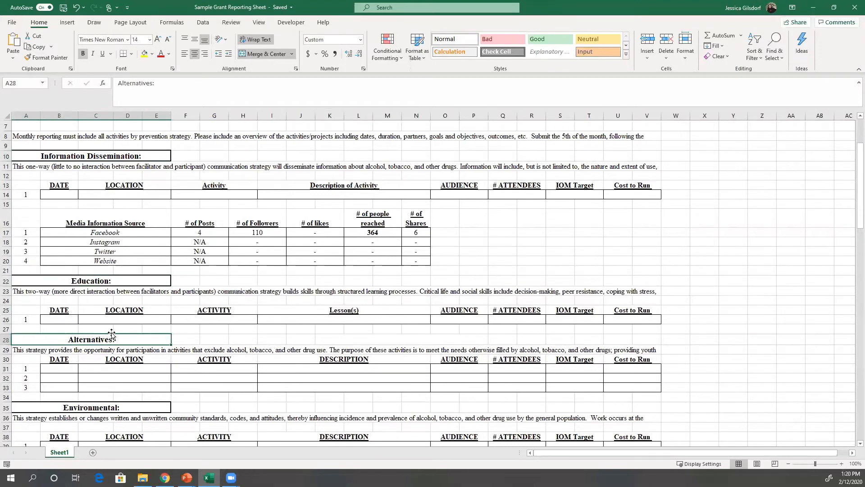
{"action": "left_click", "coordinate": [93, 407]}
{"action": "scroll", "coordinate": [93, 407], "scroll_direction": "up", "scroll_amount": 2}
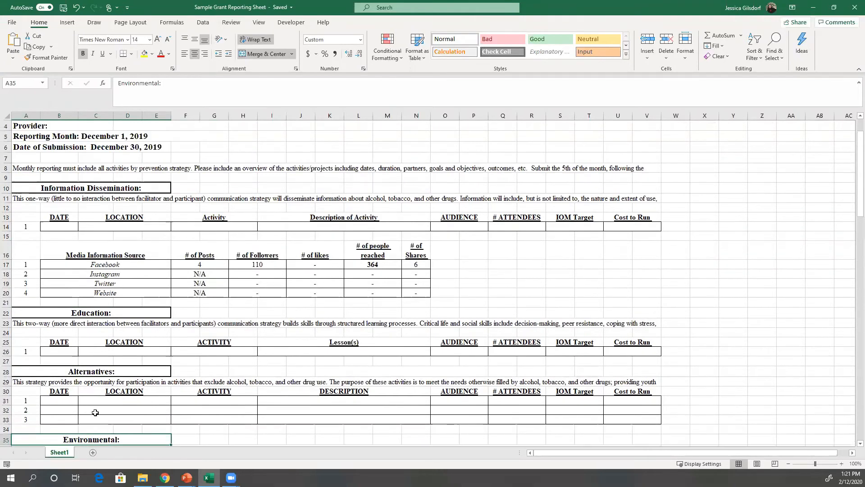
{"action": "left_click", "coordinate": [75, 220]}
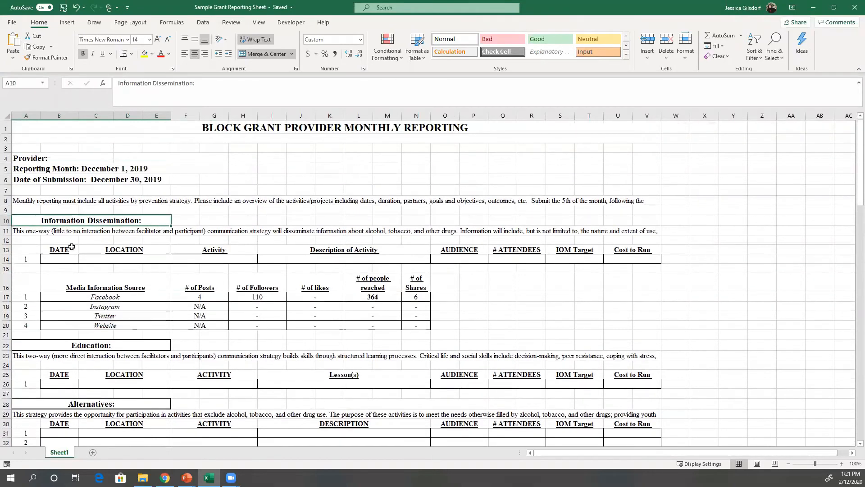
{"action": "left_click", "coordinate": [84, 345]}
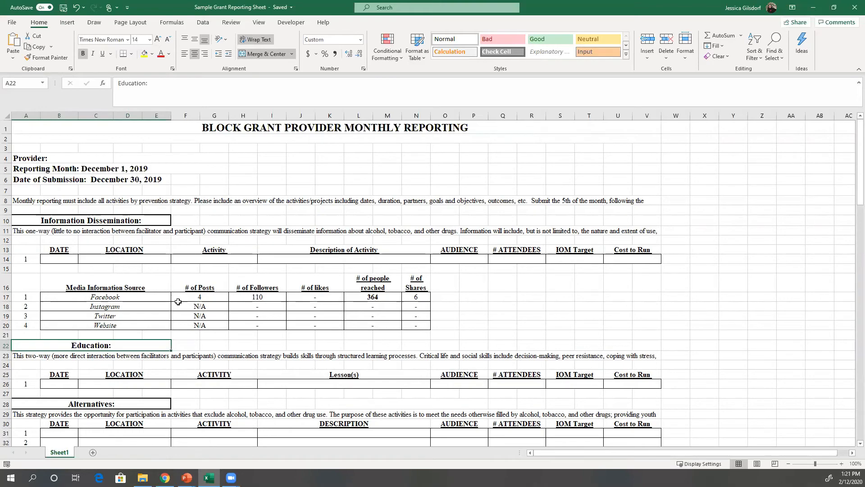
Return to the Accomplishments/Outputs list in Chrome and review the entries reported to the Foundation Grant.
{"action": "left_click", "coordinate": [813, 6]}
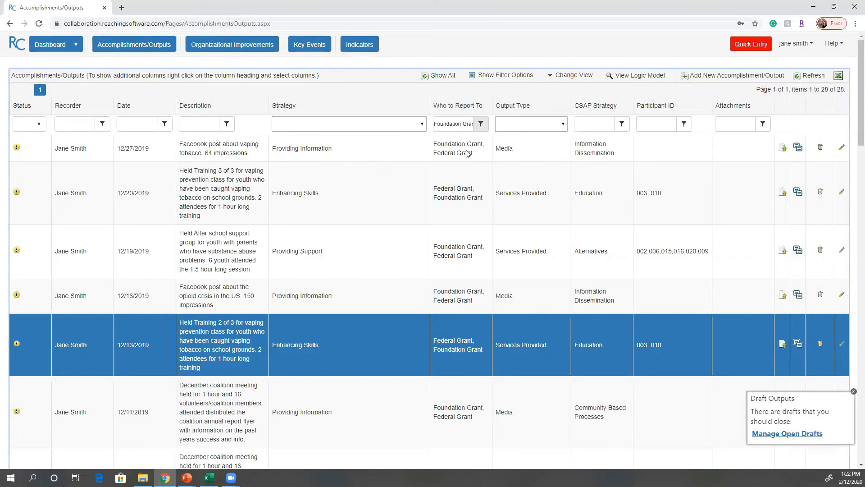
{"action": "scroll", "coordinate": [462, 228], "scroll_direction": "down", "scroll_amount": 8}
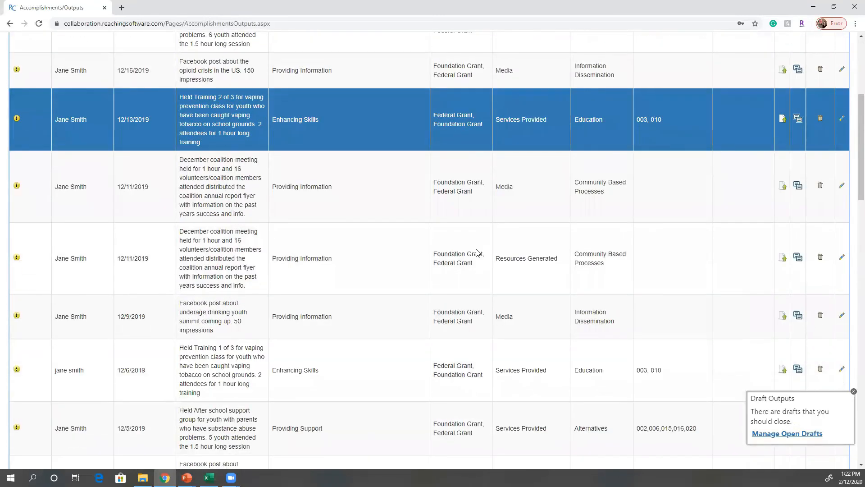
{"action": "scroll", "coordinate": [478, 304], "scroll_direction": "down", "scroll_amount": 3}
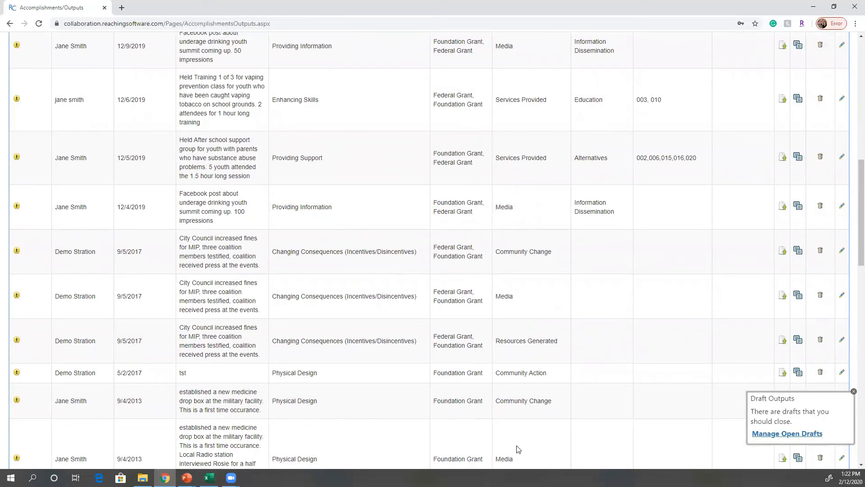
{"action": "scroll", "coordinate": [517, 451], "scroll_direction": "up", "scroll_amount": 10}
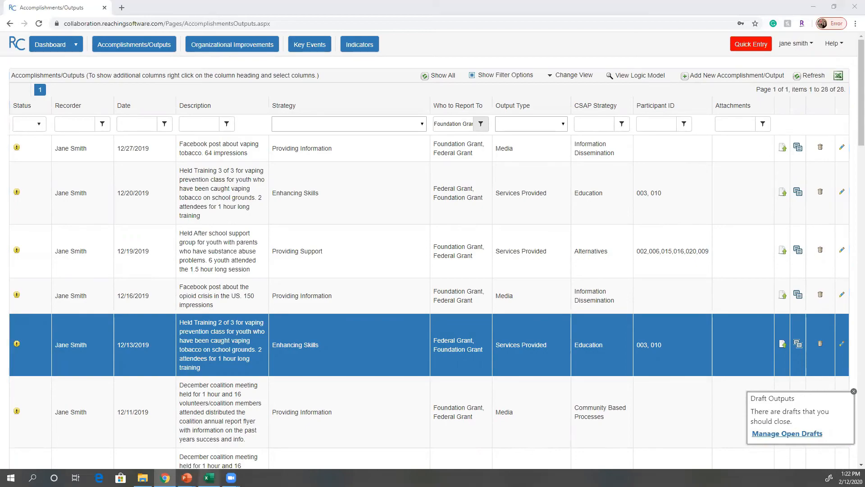
Switch to the Sample Grant Reporting Sheet in Excel and select the empty date cell of the Education section.
{"action": "left_click", "coordinate": [209, 477]}
{"action": "scroll", "coordinate": [135, 336], "scroll_direction": "down", "scroll_amount": 1}
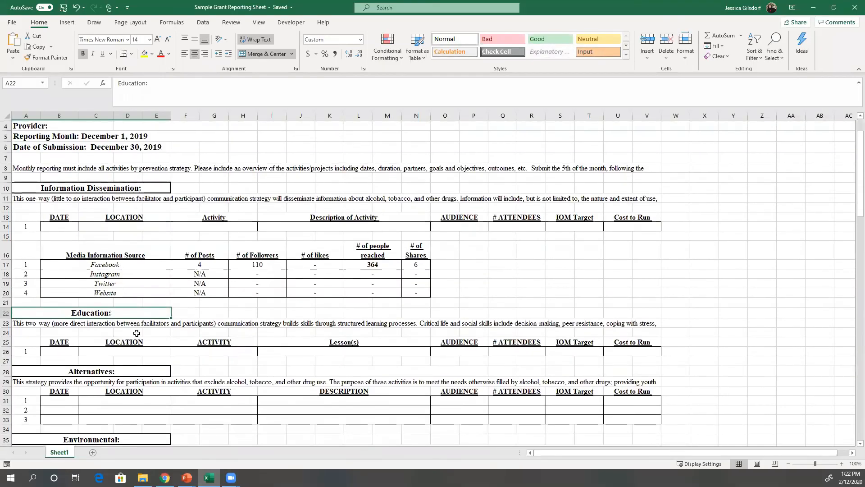
{"action": "scroll", "coordinate": [137, 334], "scroll_direction": "down", "scroll_amount": 1}
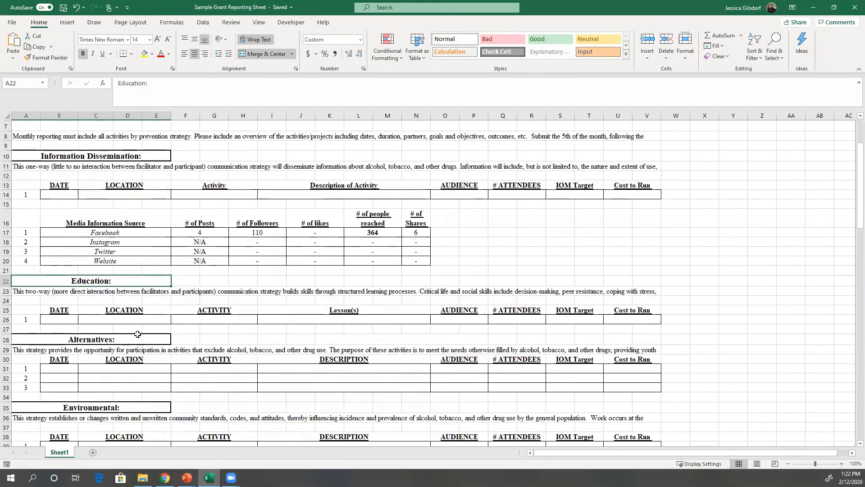
{"action": "left_click", "coordinate": [61, 319]}
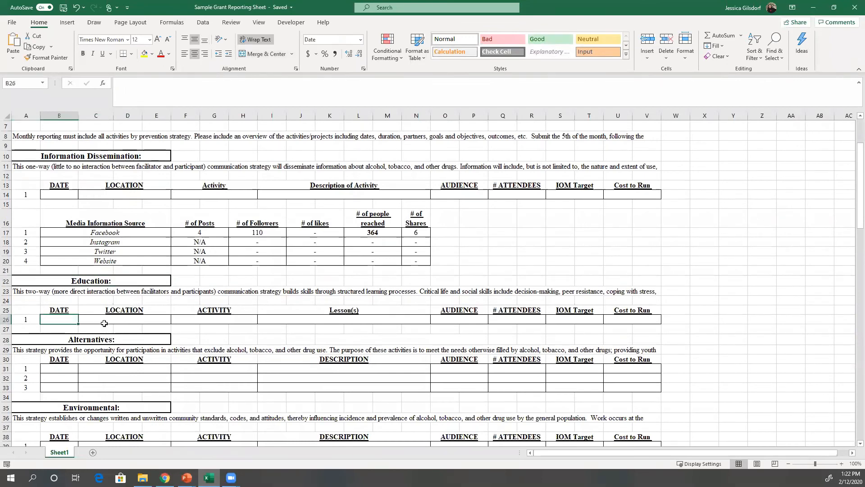
Examine the audience and attendee-count fields across the Education, Community Based Processes and Problem Identification and Referral sections.
{"action": "left_click", "coordinate": [475, 322]}
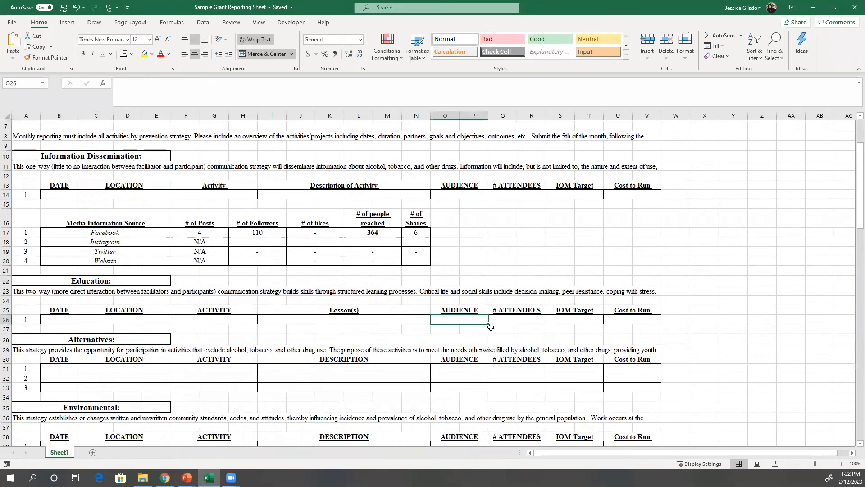
{"action": "left_click", "coordinate": [521, 319]}
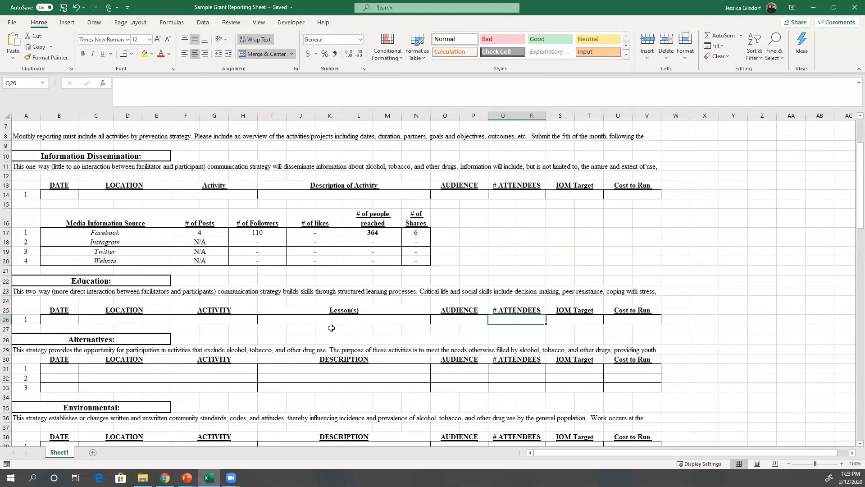
{"action": "scroll", "coordinate": [331, 327], "scroll_direction": "down", "scroll_amount": 6}
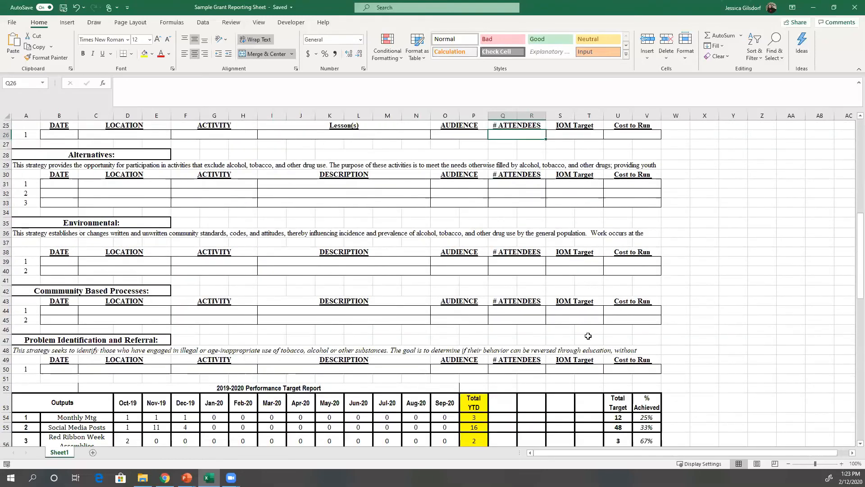
{"action": "left_click", "coordinate": [516, 310]}
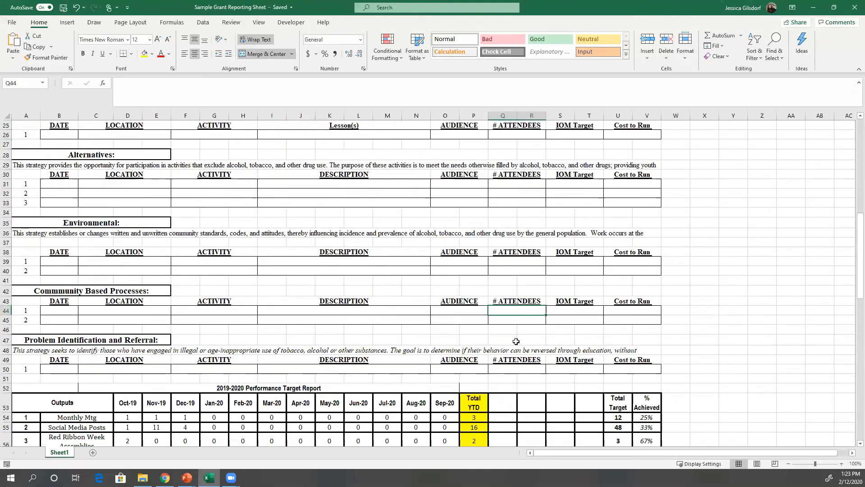
{"action": "left_click", "coordinate": [525, 369]}
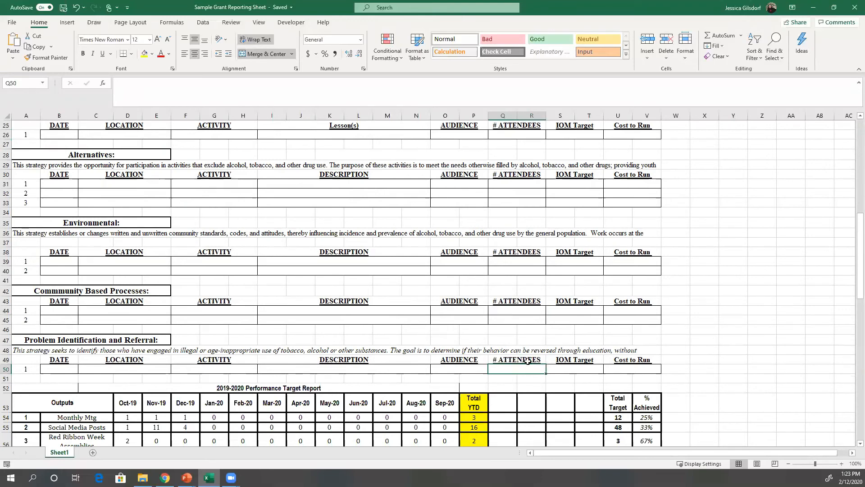
{"action": "scroll", "coordinate": [528, 360], "scroll_direction": "up", "scroll_amount": 2}
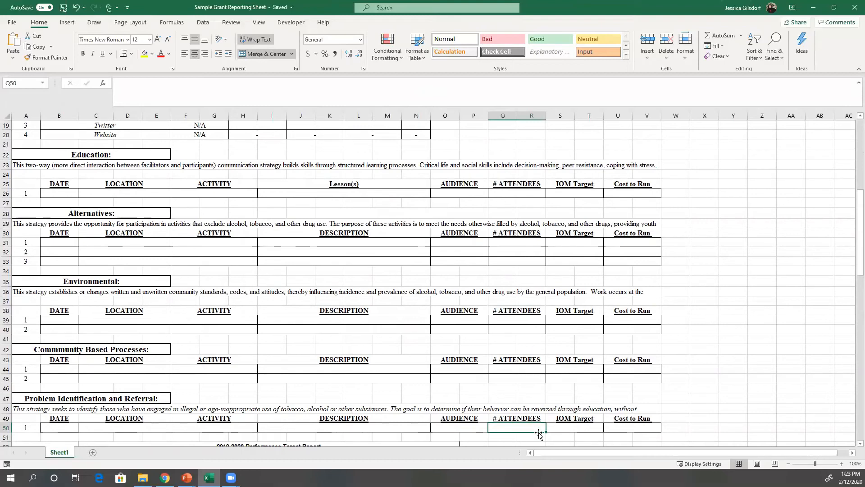
{"action": "scroll", "coordinate": [444, 379], "scroll_direction": "down", "scroll_amount": 1}
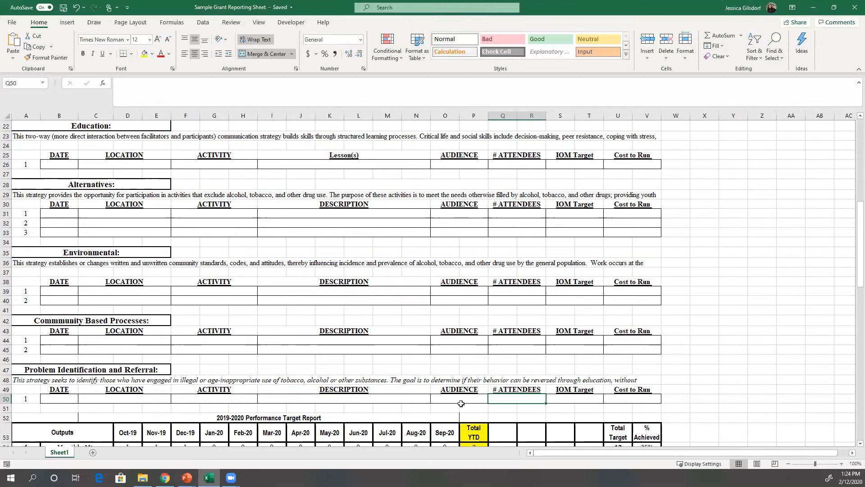
Review the date, location, activity and description cells in the first row of the Community Based Processes section.
{"action": "left_click", "coordinate": [312, 341]}
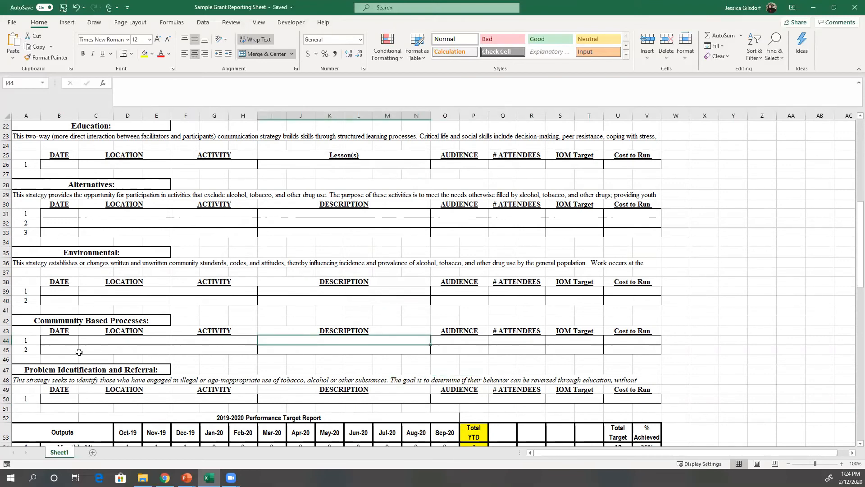
{"action": "left_click", "coordinate": [104, 344]}
{"action": "left_click", "coordinate": [193, 343]}
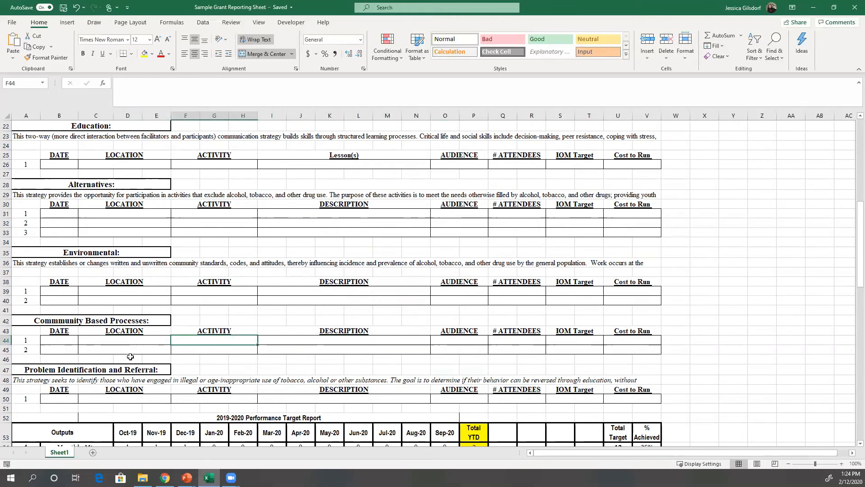
{"action": "left_click", "coordinate": [69, 339]}
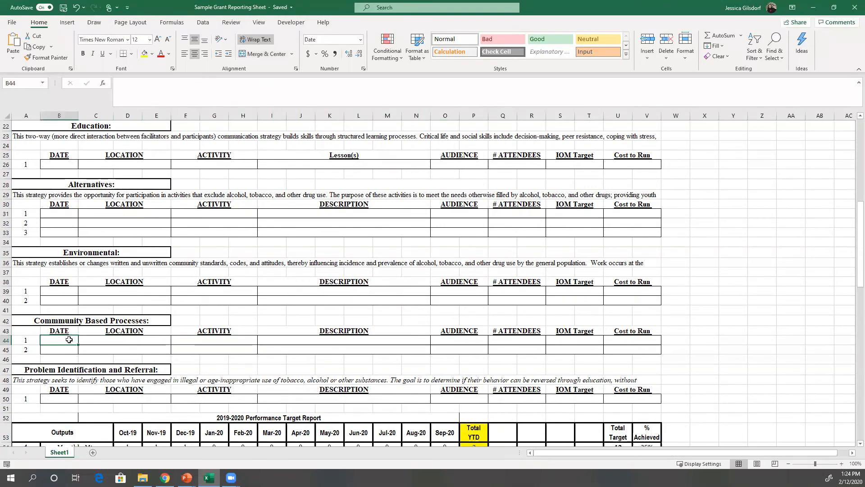
{"action": "left_click", "coordinate": [112, 341]}
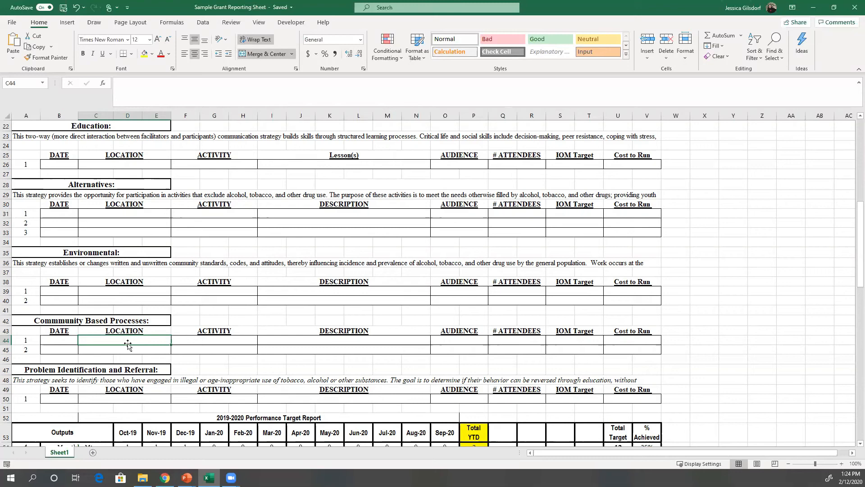
{"action": "left_click", "coordinate": [199, 339]}
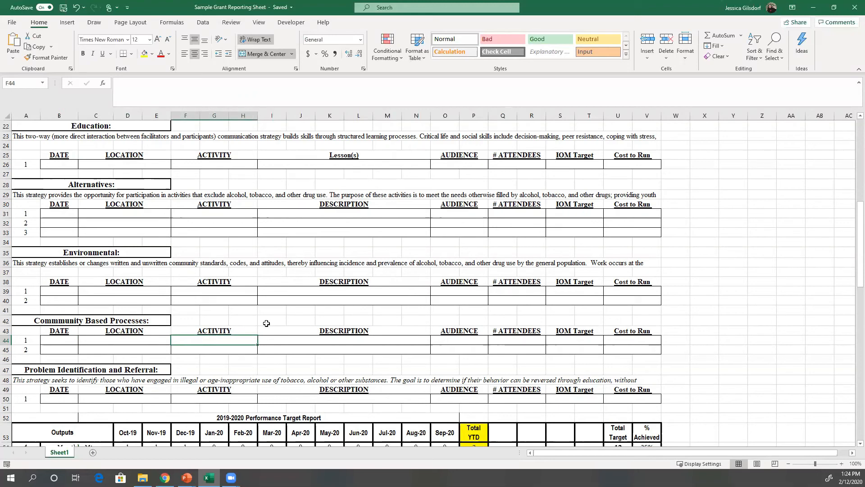
Examine the 2019-2020 Performance Target Report, checking outputs such as After Proms, Rx Disposal Event, Community Events and Prime For Life.
{"action": "scroll", "coordinate": [274, 327], "scroll_direction": "down", "scroll_amount": 1}
{"action": "scroll", "coordinate": [274, 327], "scroll_direction": "down", "scroll_amount": 4}
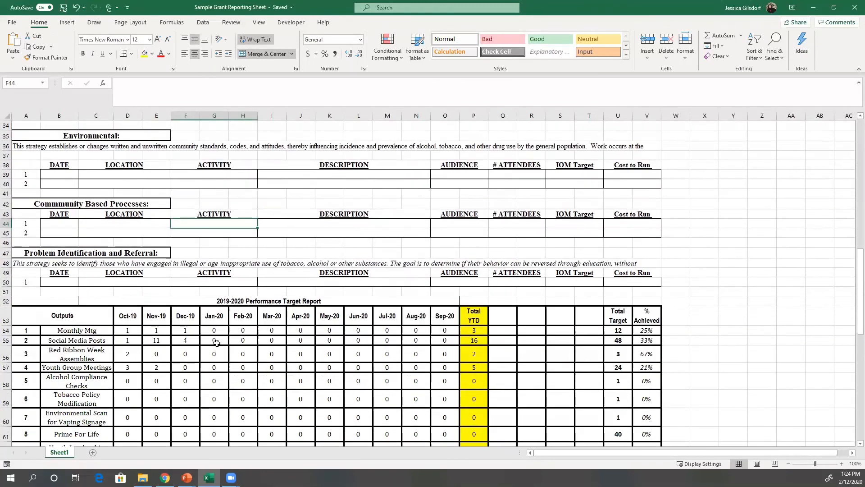
{"action": "scroll", "coordinate": [194, 348], "scroll_direction": "down", "scroll_amount": 2}
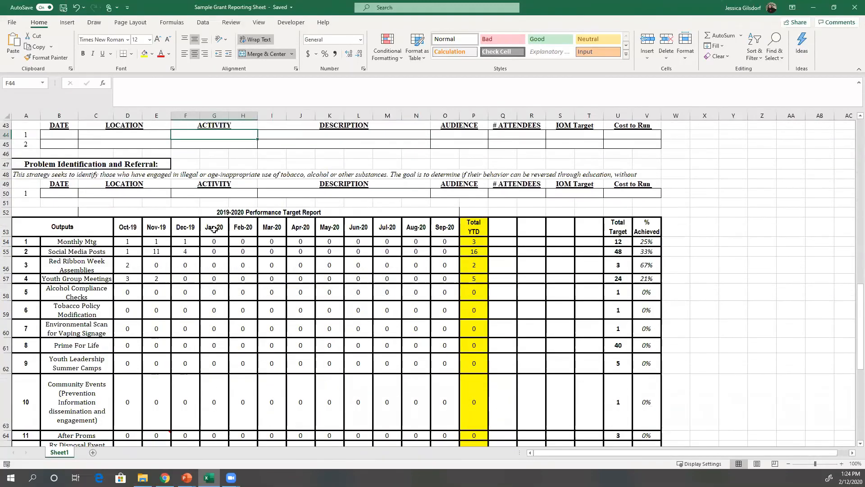
{"action": "scroll", "coordinate": [283, 279], "scroll_direction": "down", "scroll_amount": 1}
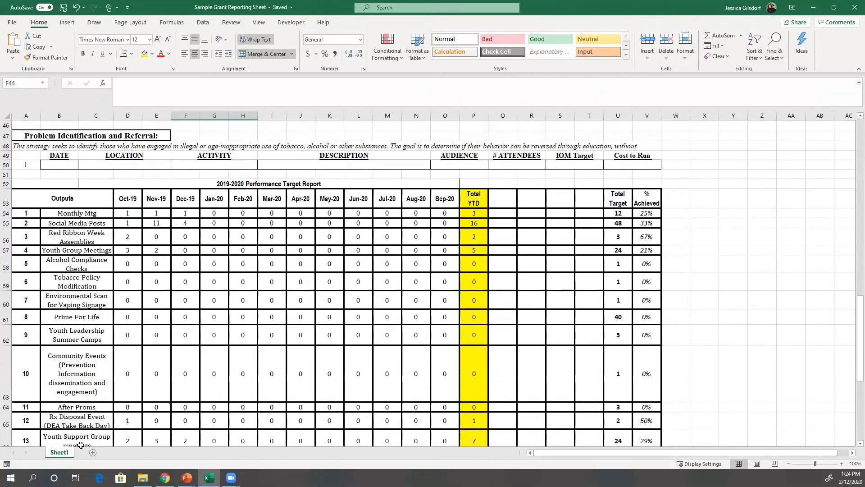
{"action": "left_click", "coordinate": [75, 407]}
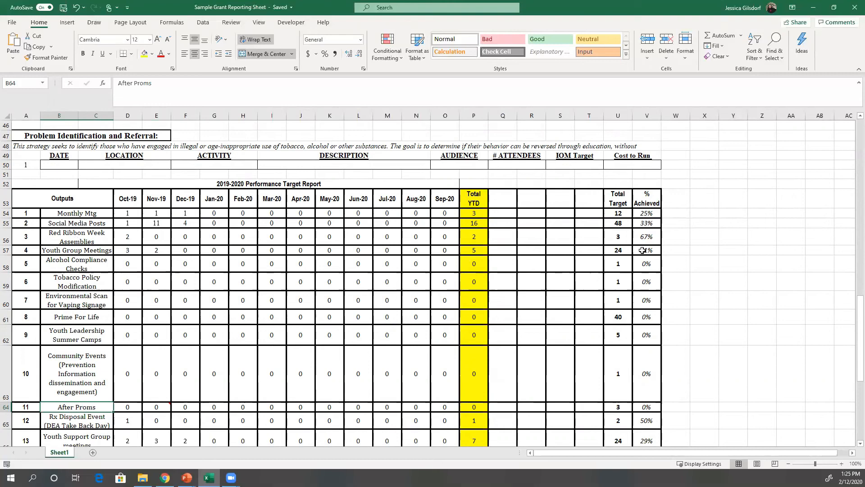
{"action": "scroll", "coordinate": [644, 254], "scroll_direction": "down", "scroll_amount": 1}
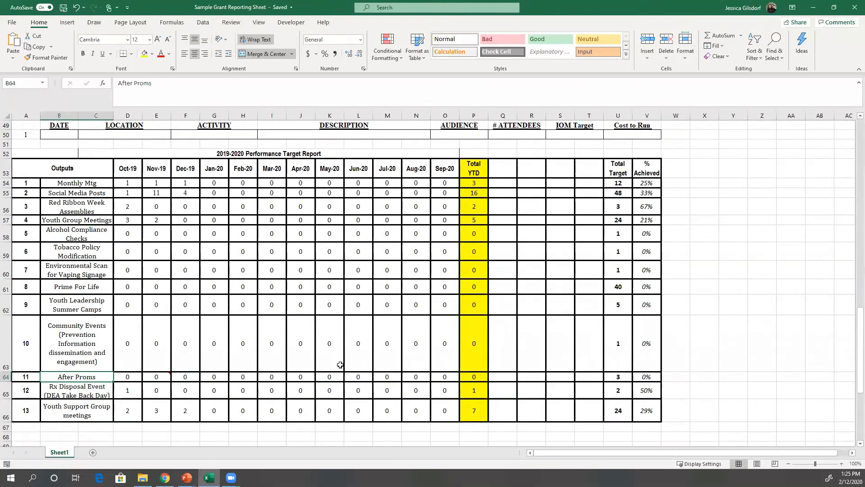
{"action": "left_click", "coordinate": [66, 390]}
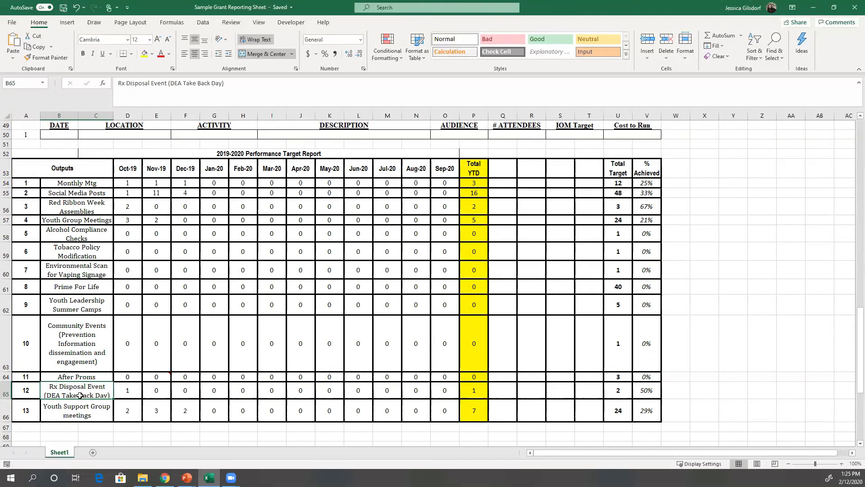
{"action": "left_click", "coordinate": [76, 348]}
{"action": "left_click", "coordinate": [72, 299]}
{"action": "left_click", "coordinate": [73, 284]}
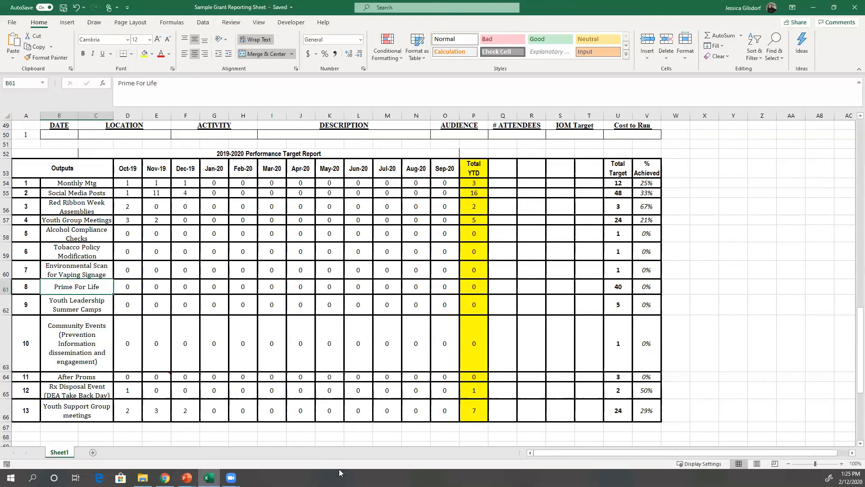
Switch to the Accomplishments/Outputs list in Chrome.
{"action": "left_click", "coordinate": [209, 478]}
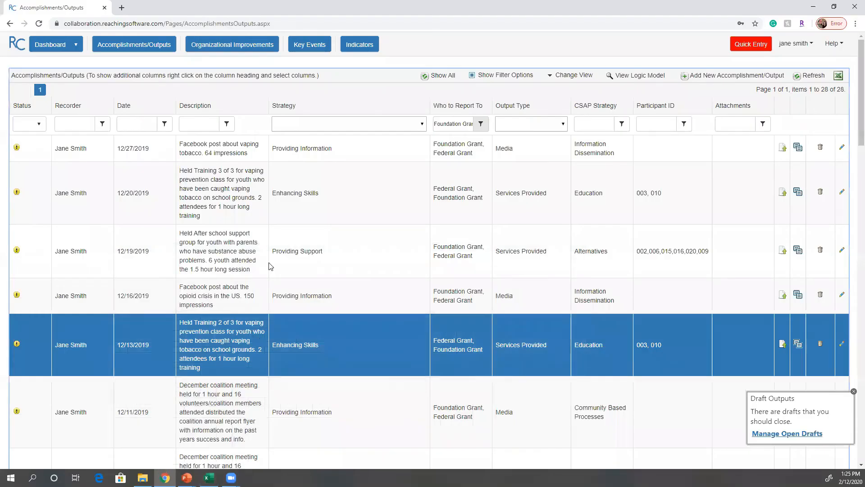